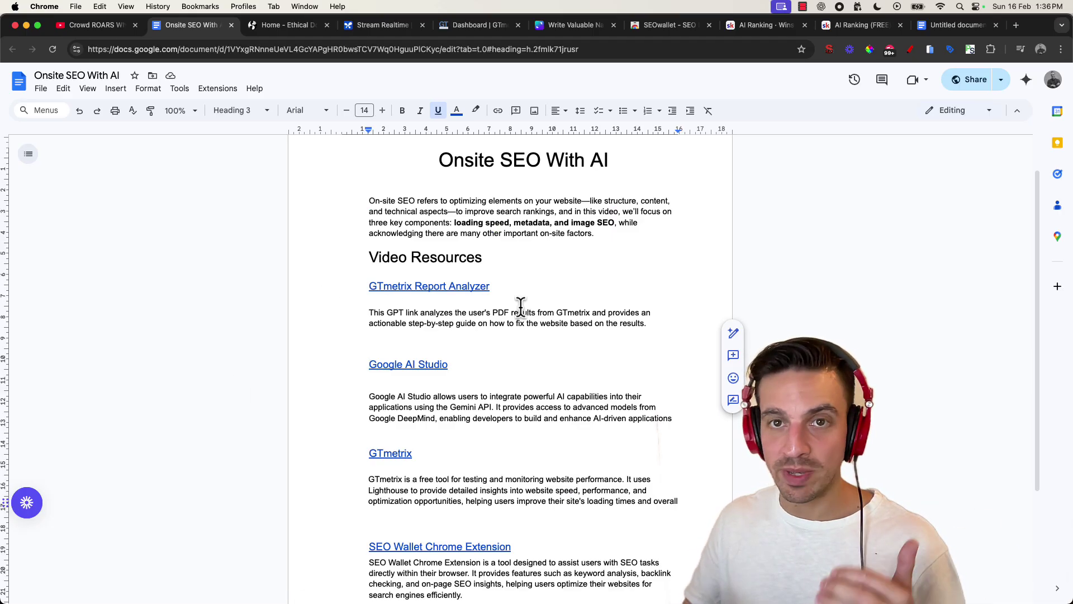
In the Skool AI Ranking feed, open and close the '500 + City Service Pages' win post.
scroll(539, 353, down, 3)
scroll(540, 352, up, 5)
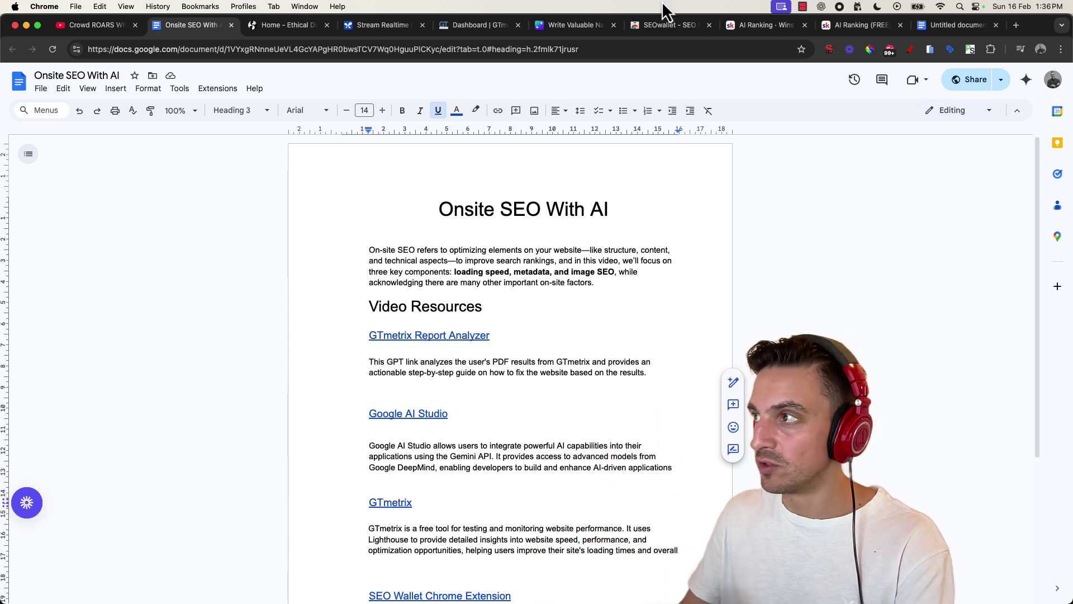
key(super+8)
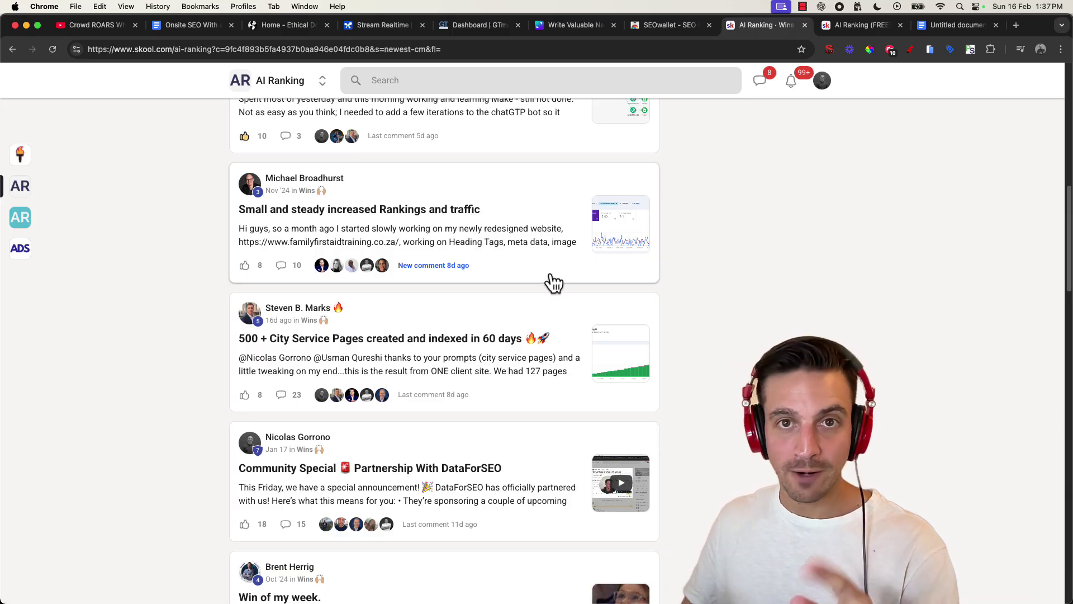
click(483, 339)
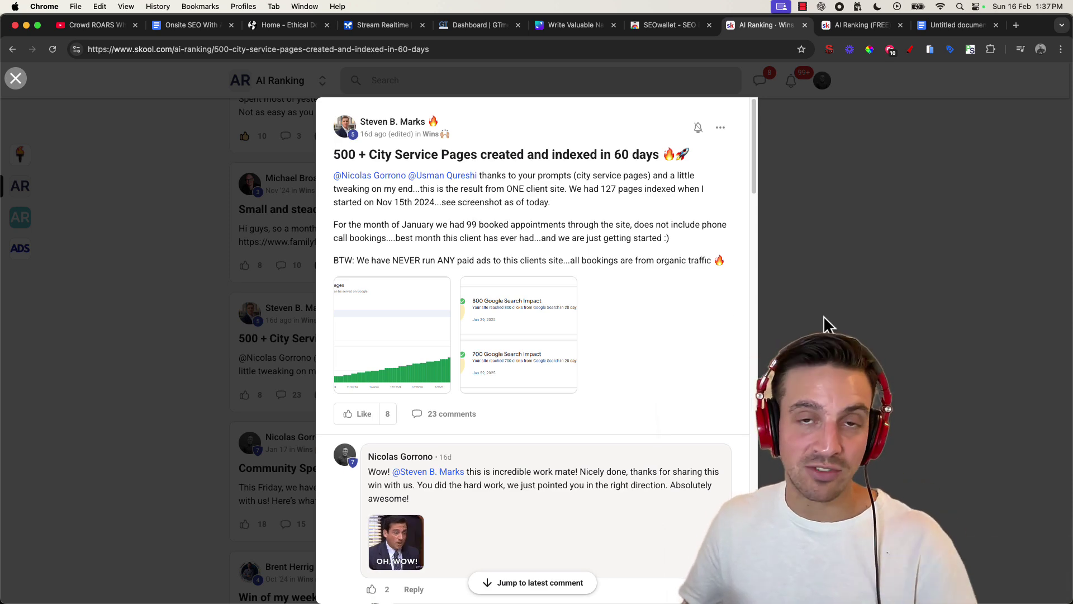
click(752, 256)
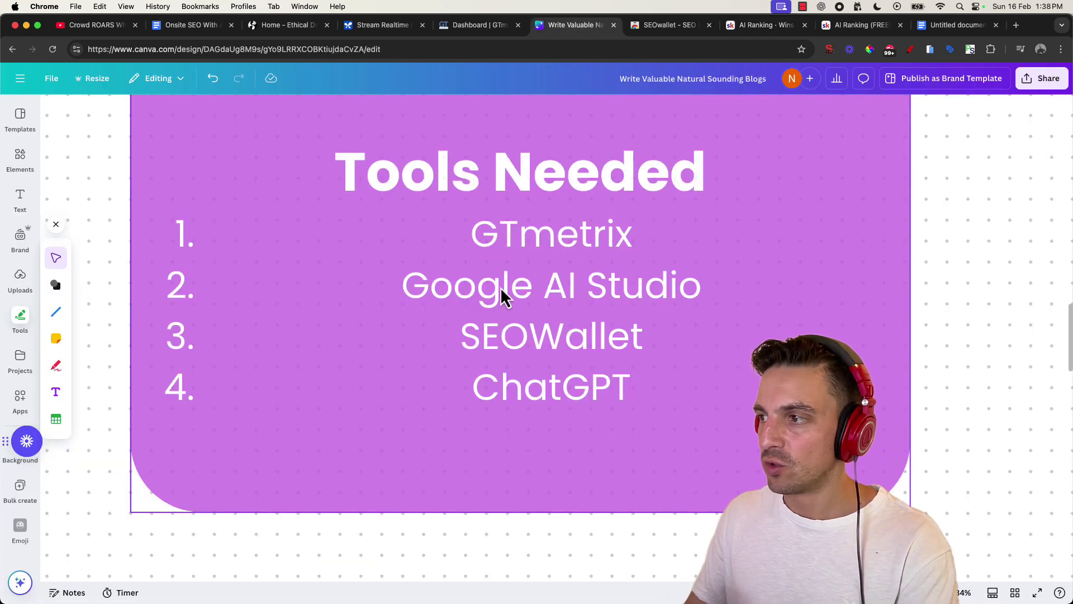
scroll(609, 323, up, 1)
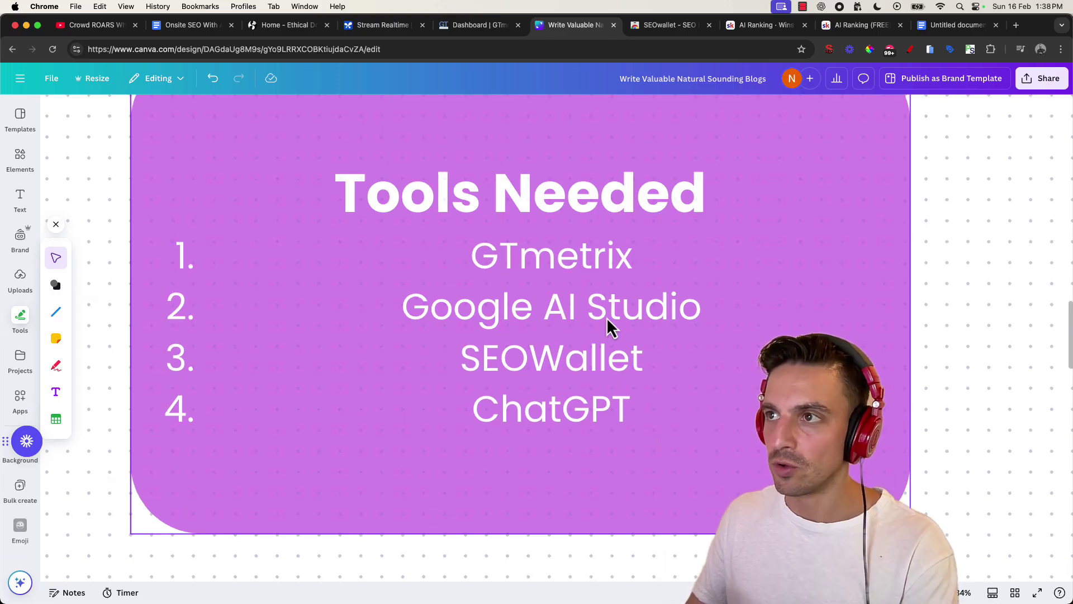
click(287, 25)
mouse_move(681, 102)
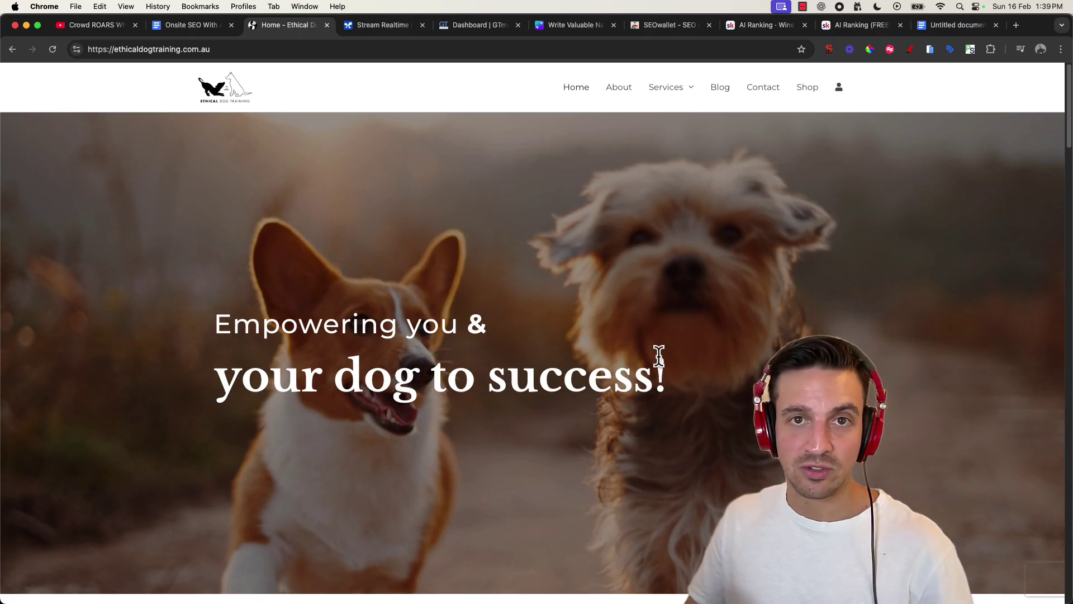
scroll(687, 358, down, 3)
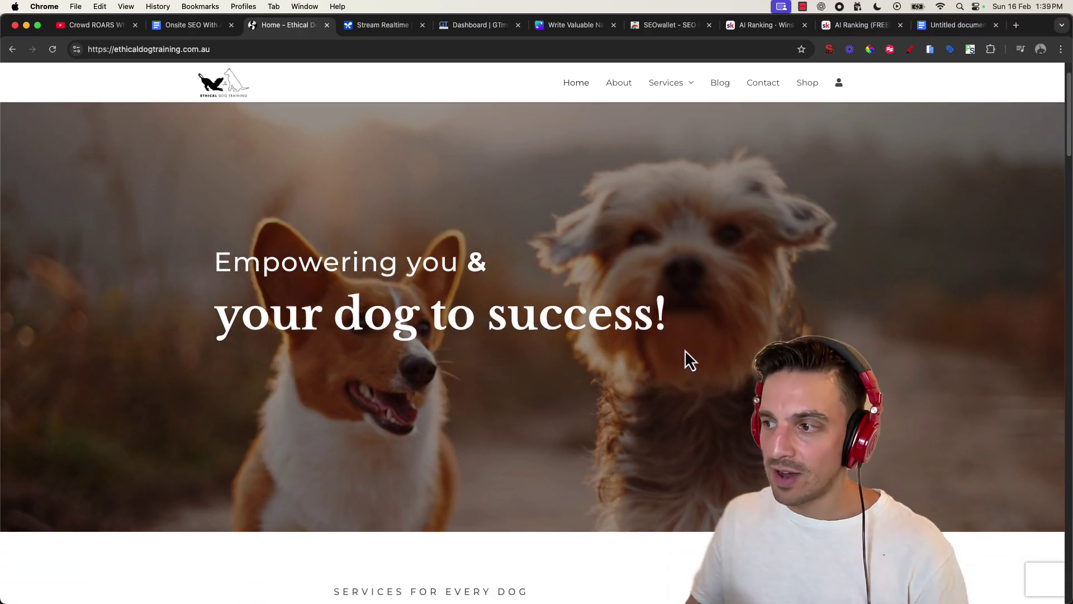
scroll(685, 350, down, 8)
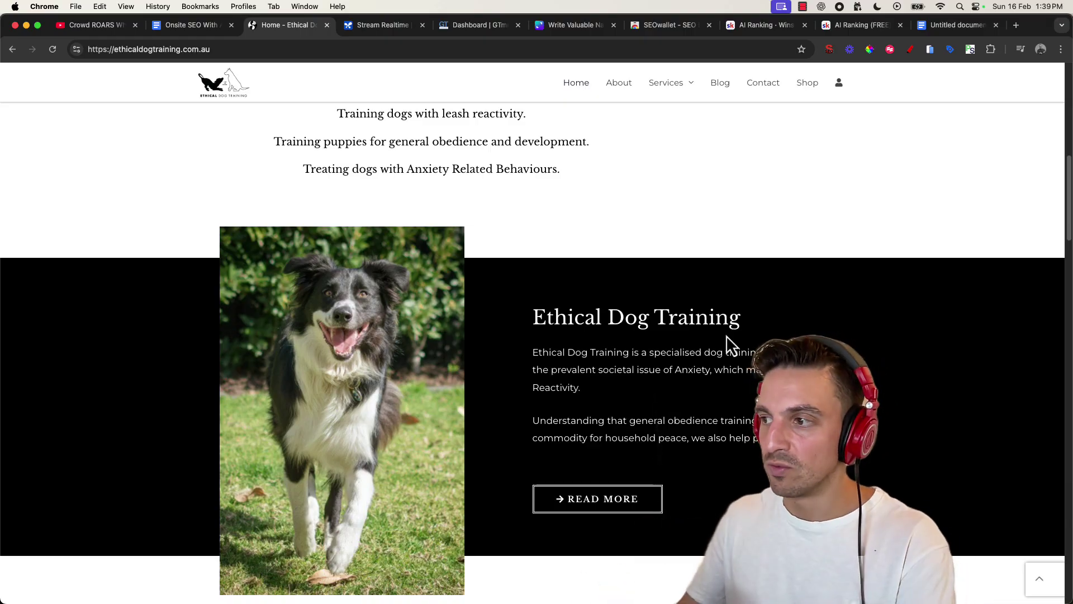
scroll(814, 316, down, 3)
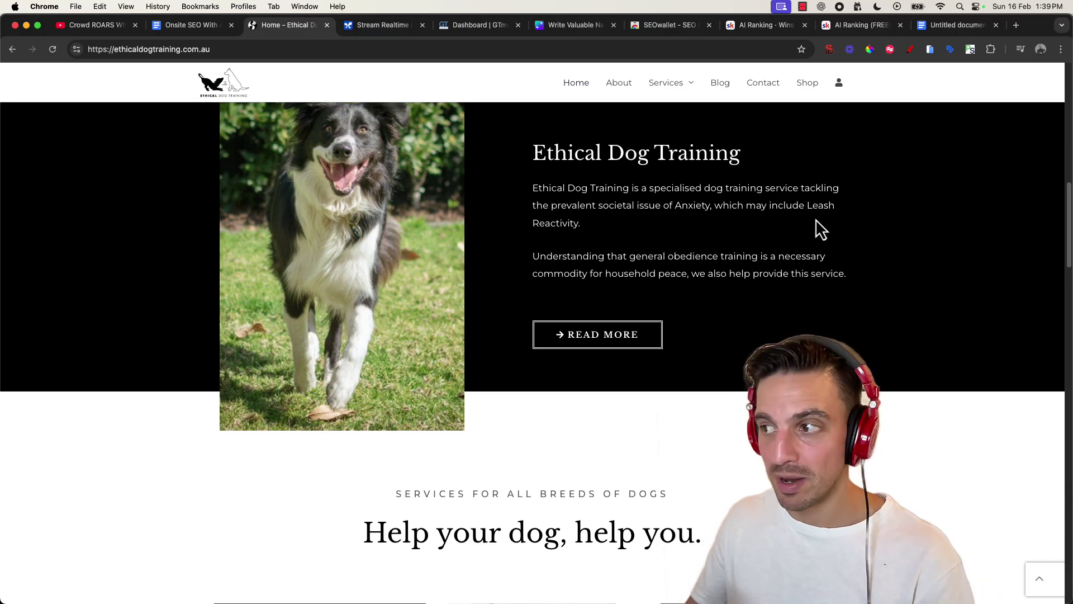
scroll(599, 380, down, 1)
scroll(655, 291, down, 3)
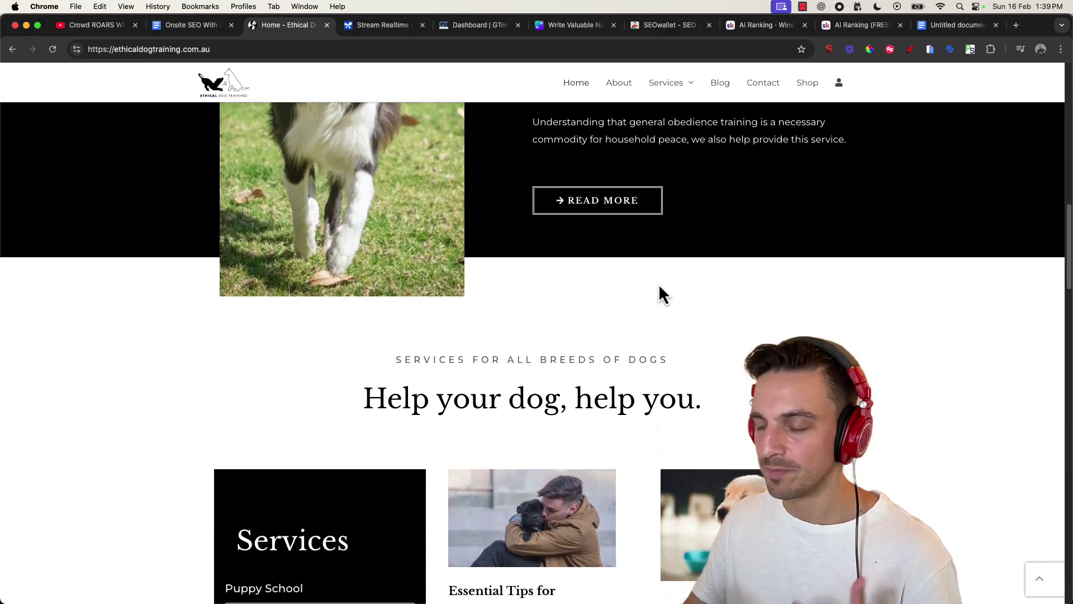
scroll(659, 285, down, 12)
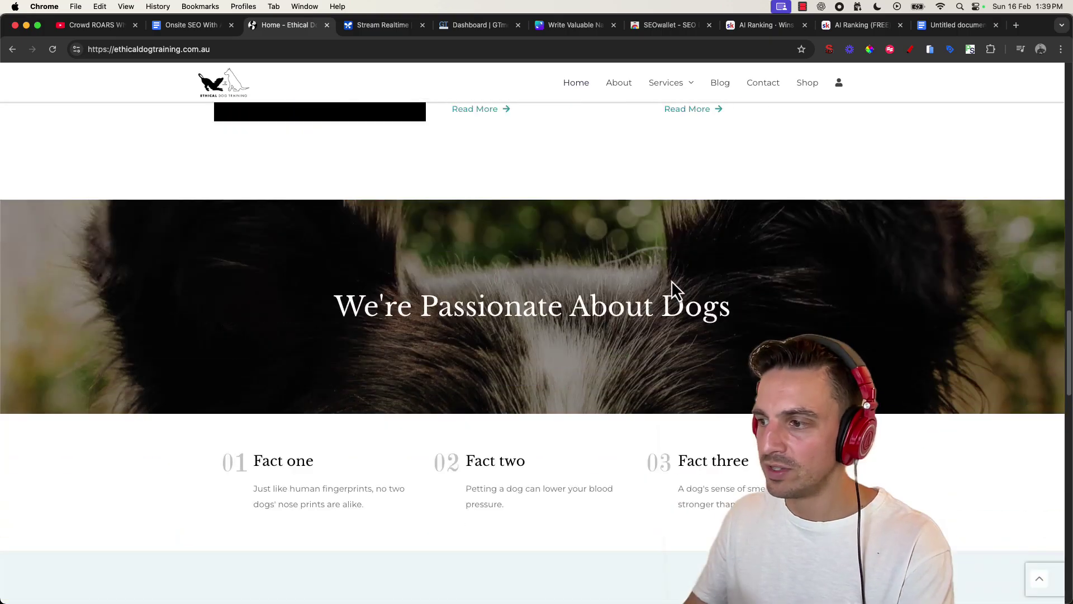
scroll(672, 280, down, 7)
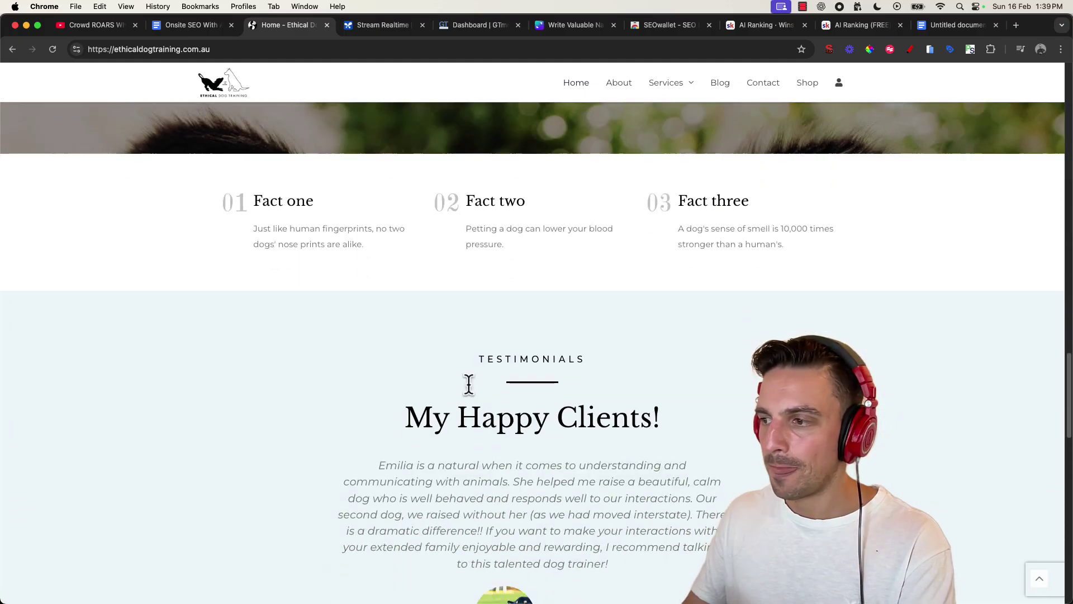
scroll(475, 393, down, 2)
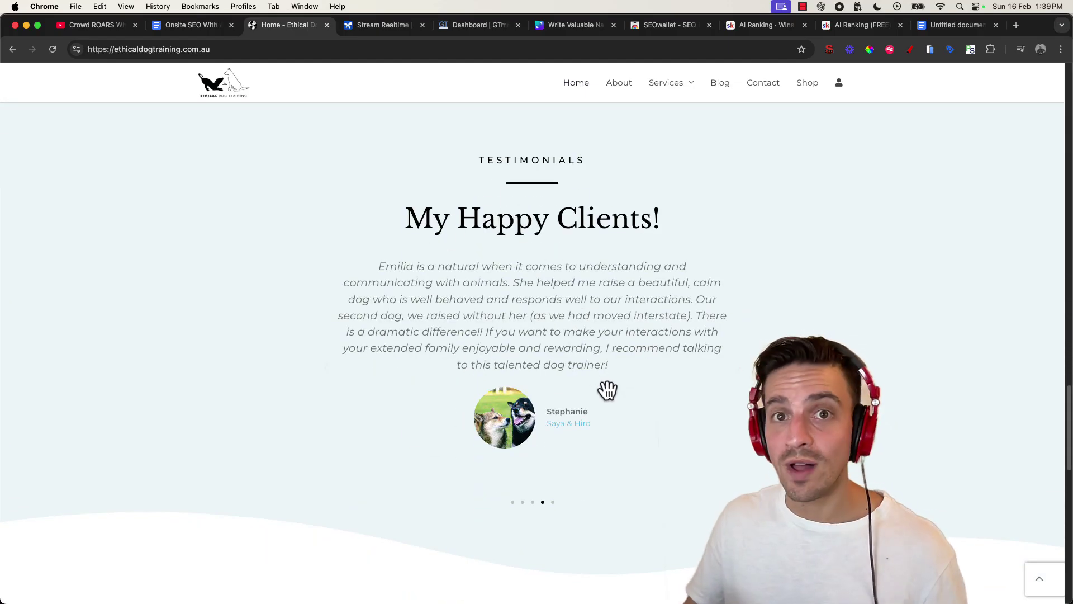
scroll(598, 351, down, 5)
scroll(598, 351, down, 7)
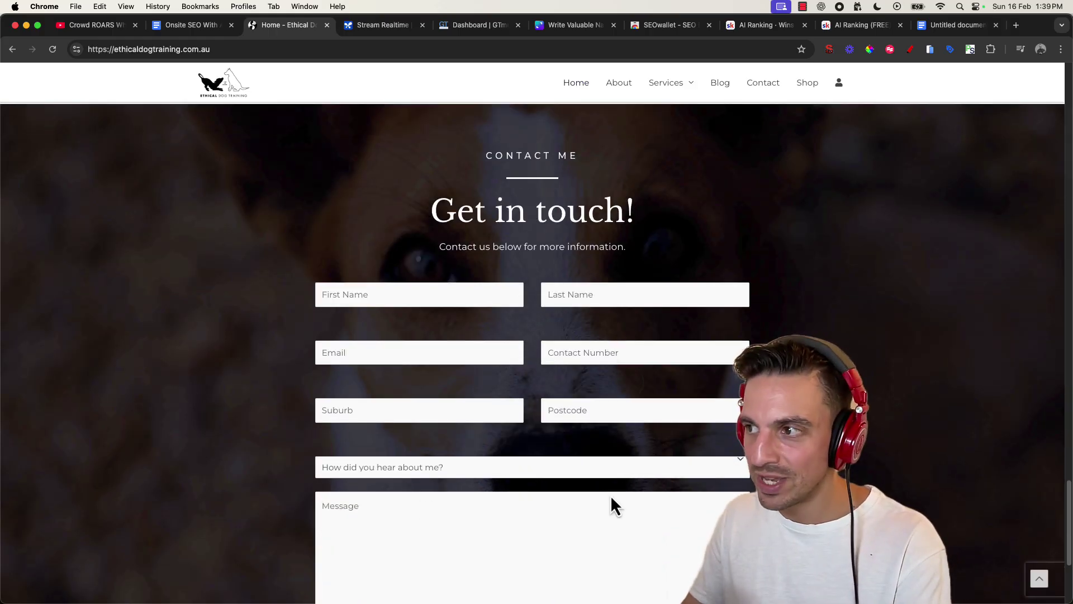
scroll(386, 362, down, 5)
scroll(445, 338, up, 20)
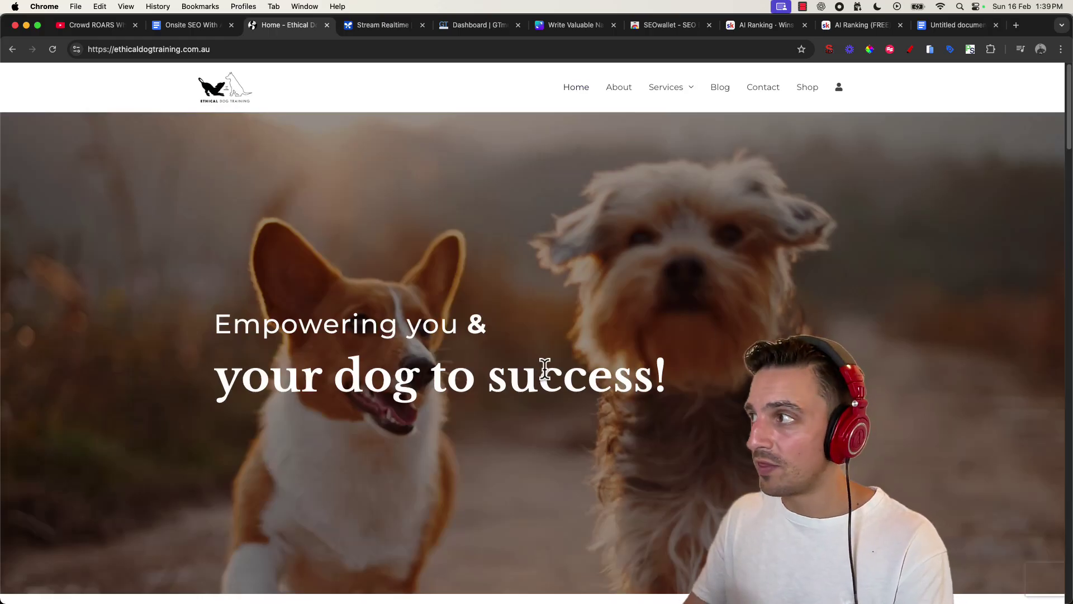
Scribble a temporary annotation on the homepage, clear it, then go to AI Studio's Stream Realtime page.
click(910, 50)
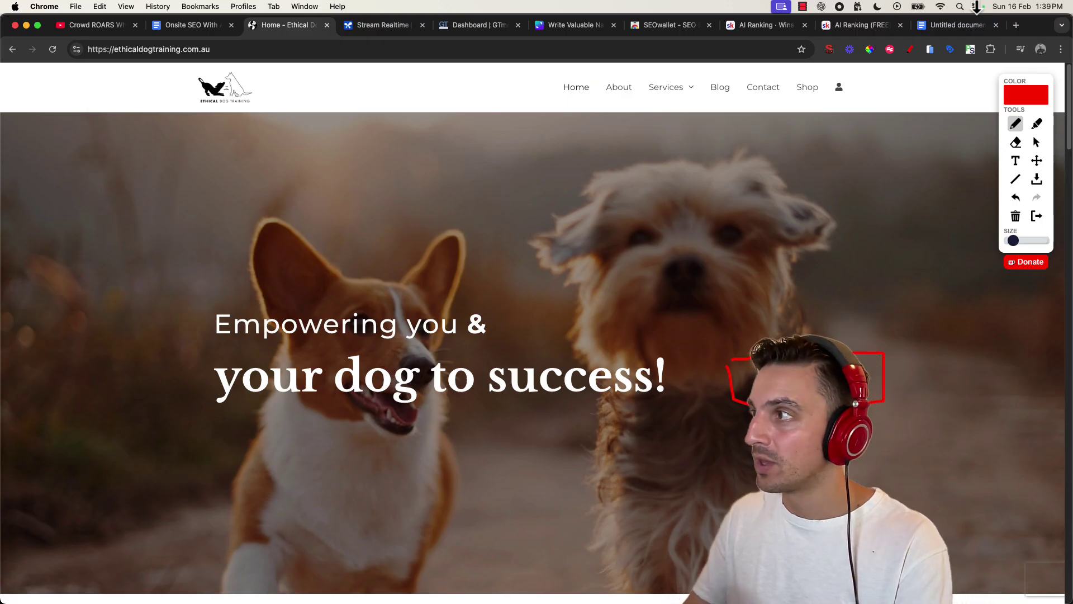
click(911, 53)
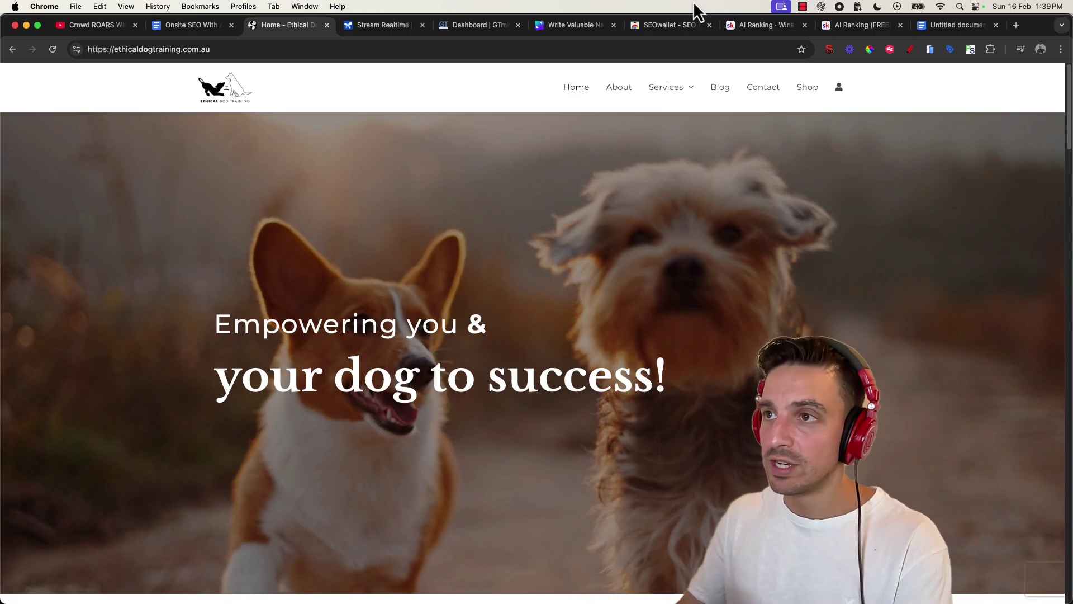
click(371, 31)
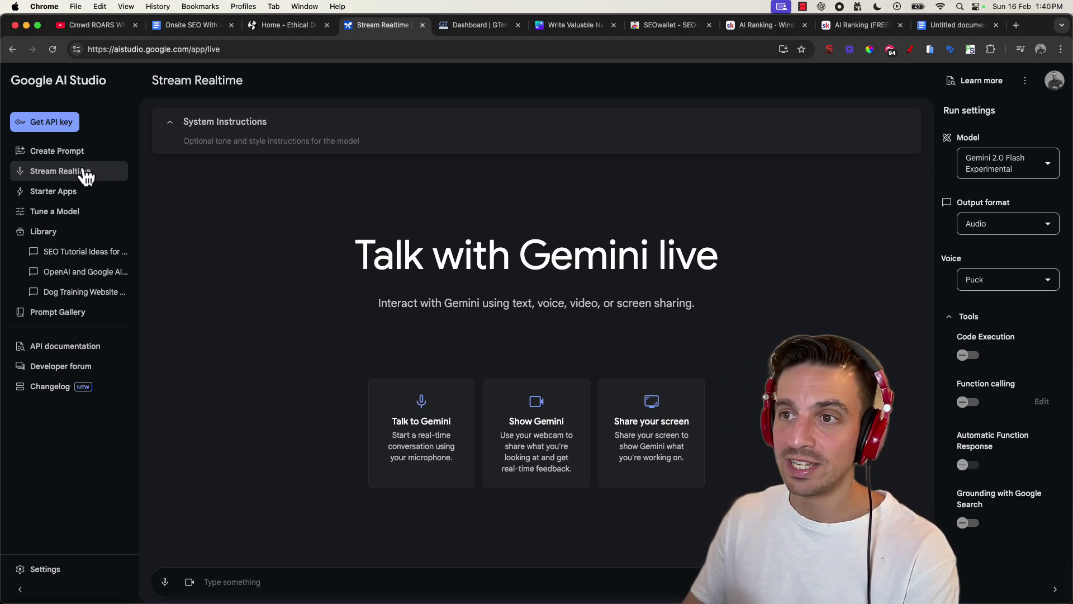
Copy the SEO on-site optimization prompt from the Untitled Google Doc into Stream Realtime's System Instructions.
click(952, 24)
scroll(423, 248, down, 3)
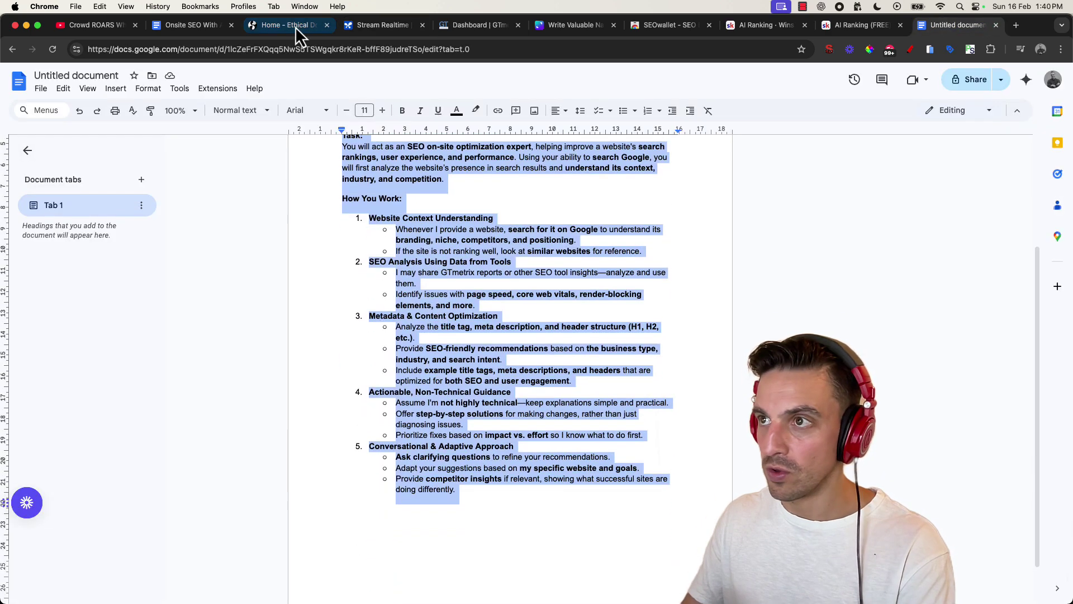
click(379, 24)
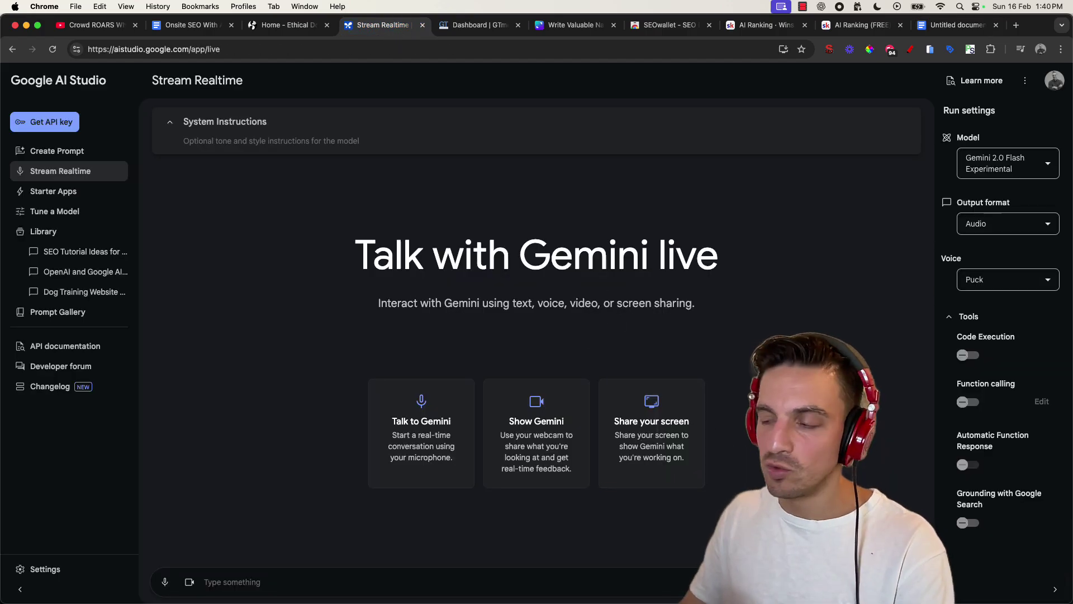
click(220, 139)
key(super+v)
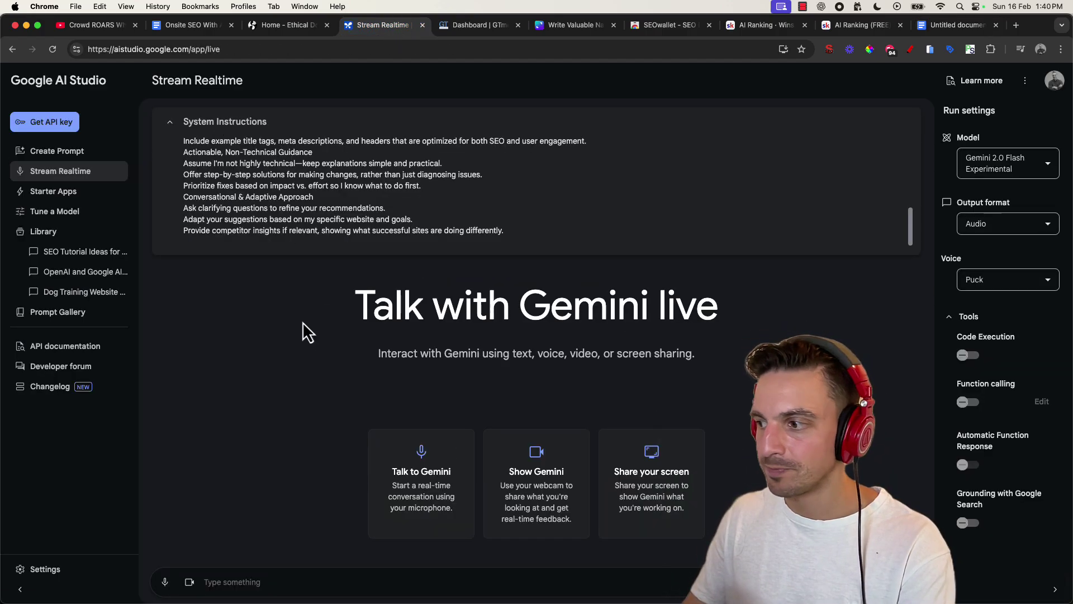
scroll(687, 201, up, 2)
scroll(726, 220, down, 2)
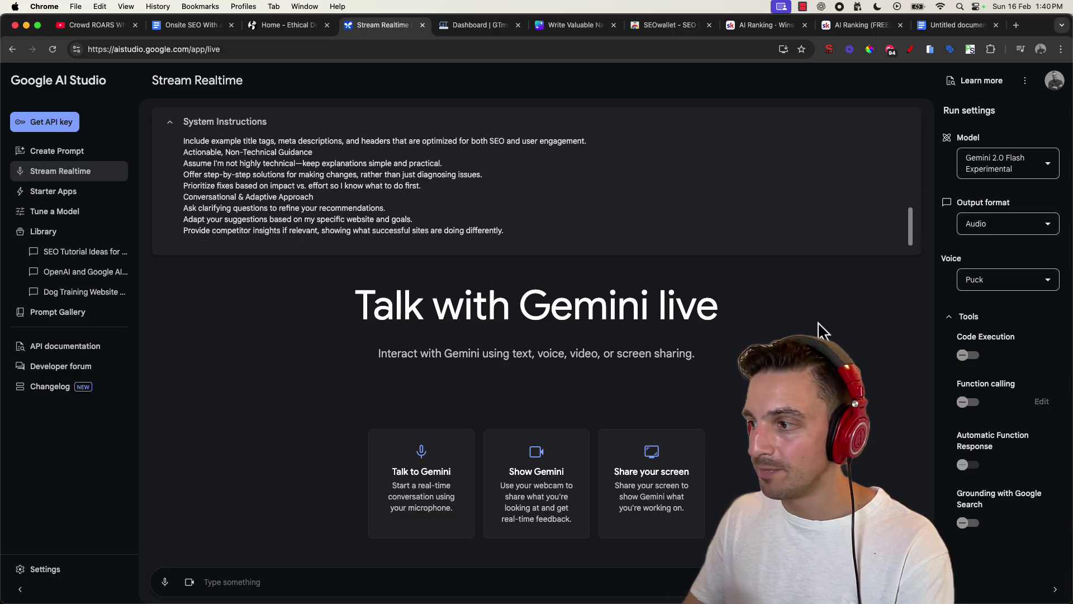
Share the entire Screen 2 with Gemini in the live stream.
click(641, 462)
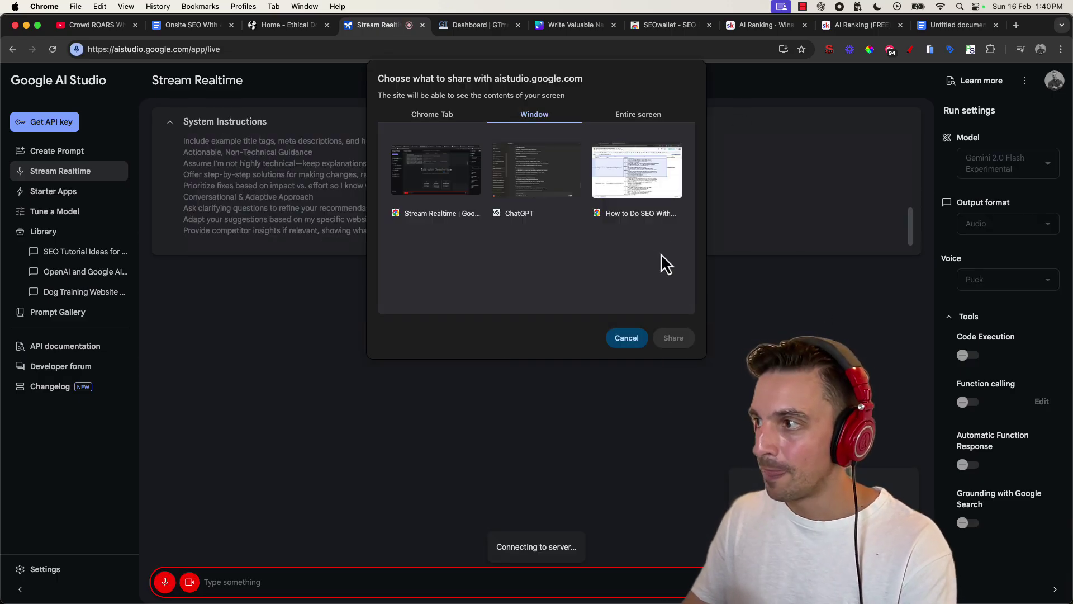
click(621, 118)
click(613, 173)
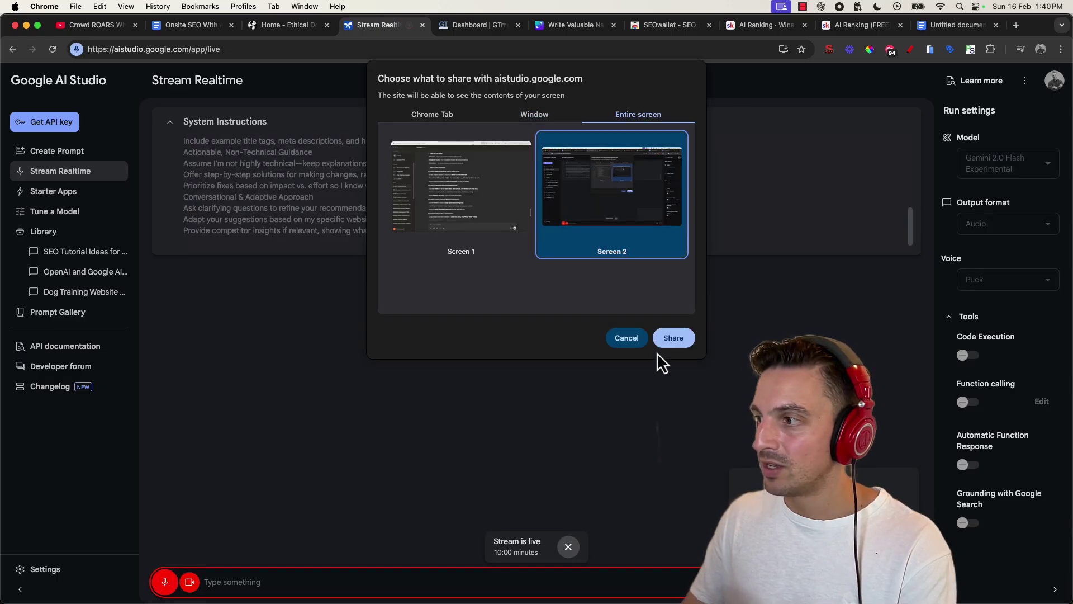
click(671, 338)
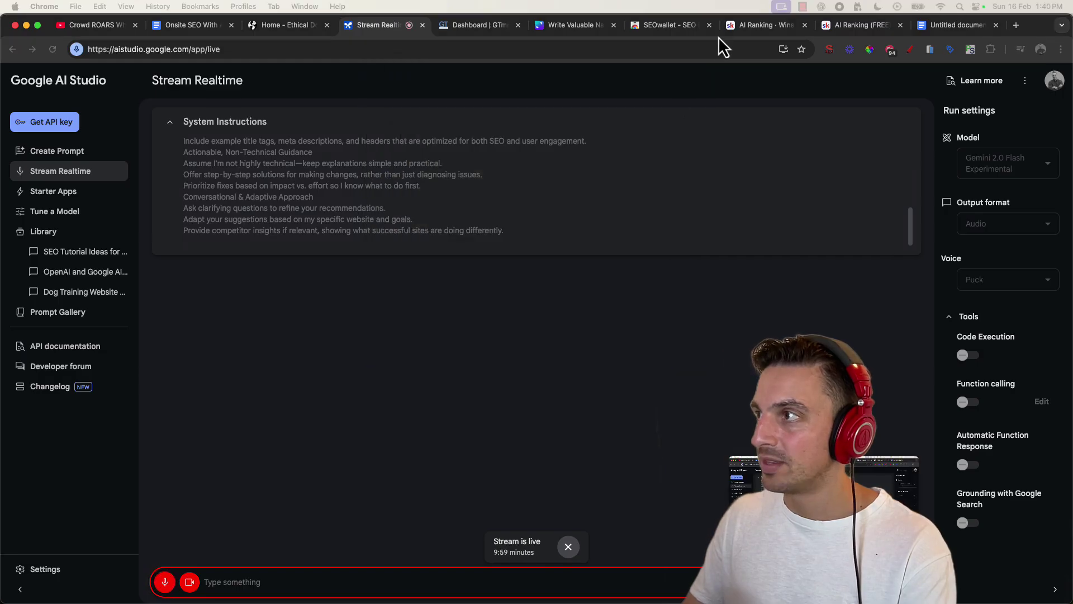
Show Gemini the Ethical Dog Training homepage, then end the live stream.
click(282, 25)
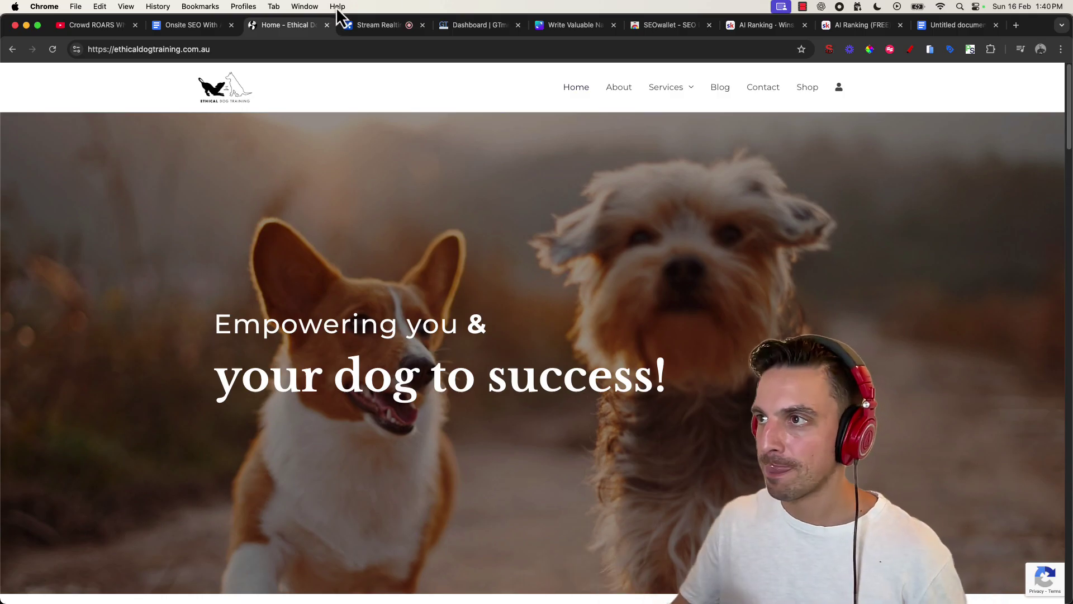
click(375, 25)
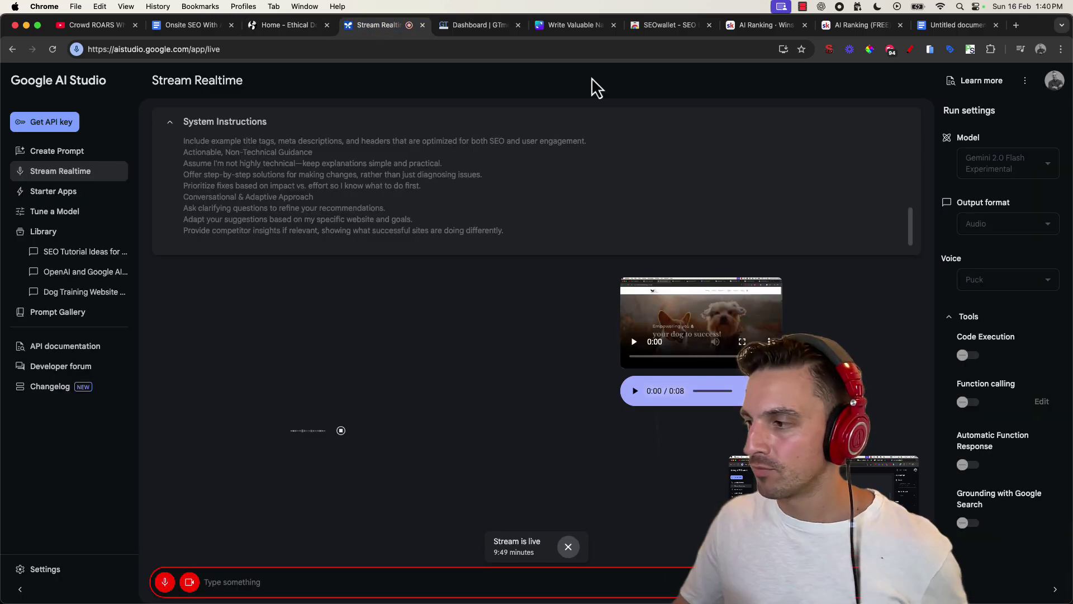
click(568, 547)
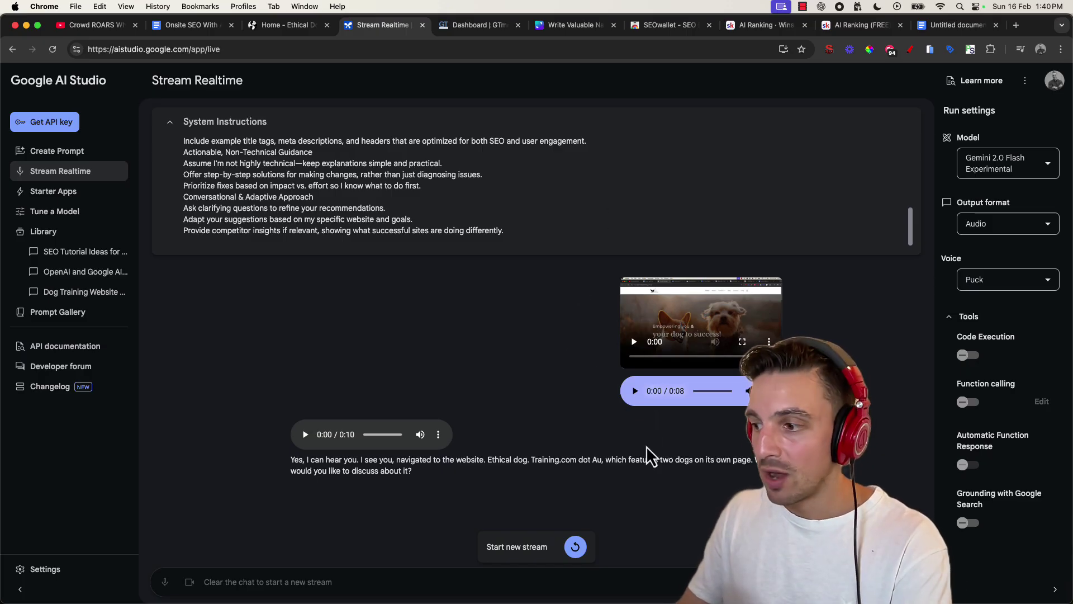
Clear the old chat and start sharing the Ethical Dog Training tab with Gemini live.
click(581, 549)
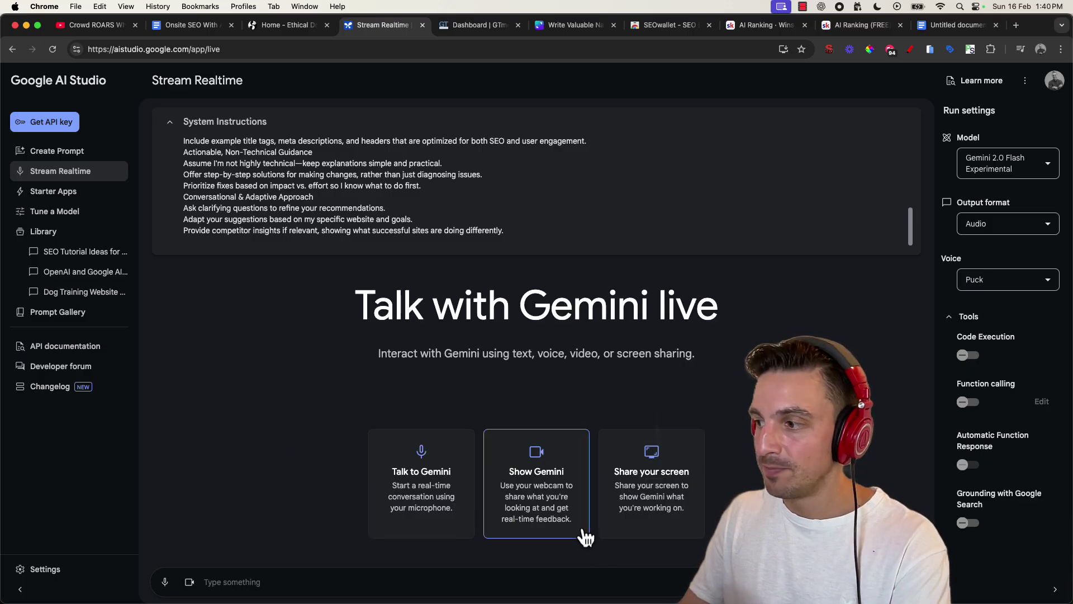
click(651, 459)
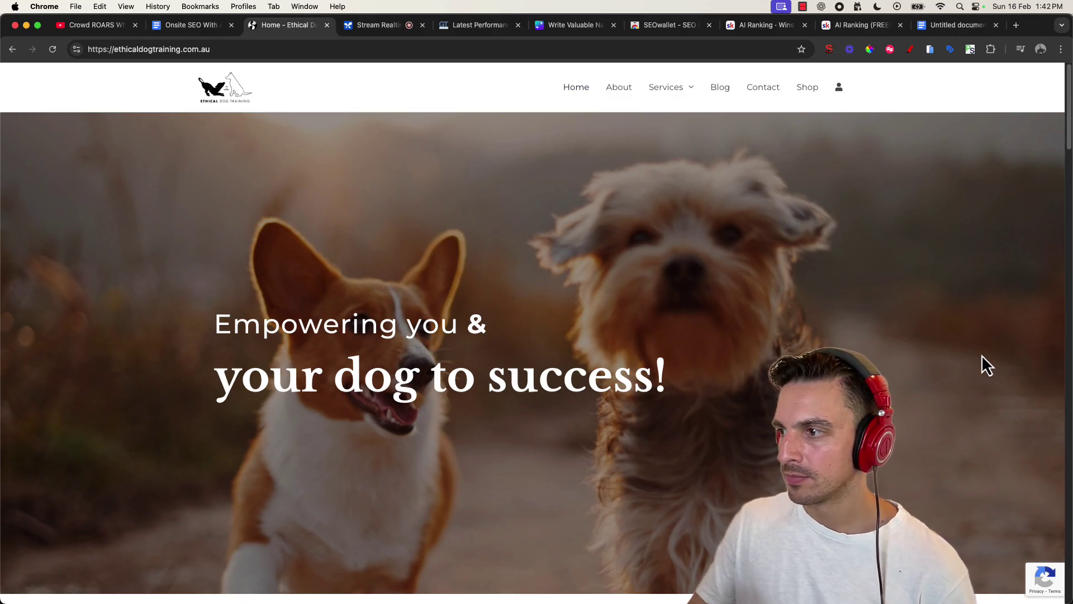
Sketch a red call-to-action box under the headline, clear it, and disconnect the Gemini stream.
click(908, 49)
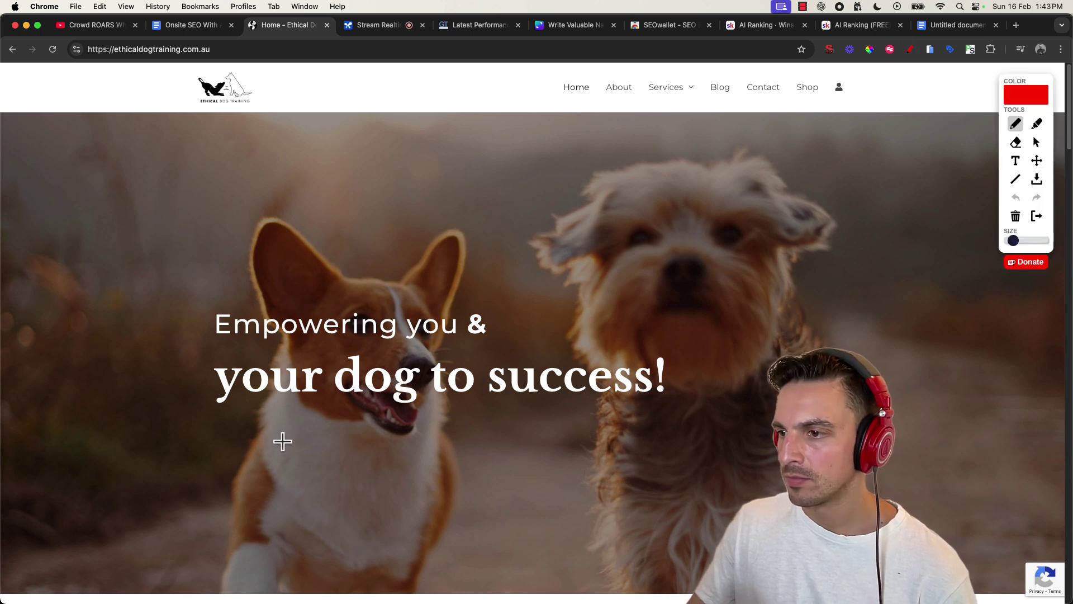
mouse_move(295, 448)
mouse_down()
mouse_move(316, 527)
mouse_move(576, 495)
mouse_move(558, 440)
mouse_move(296, 443)
mouse_up()
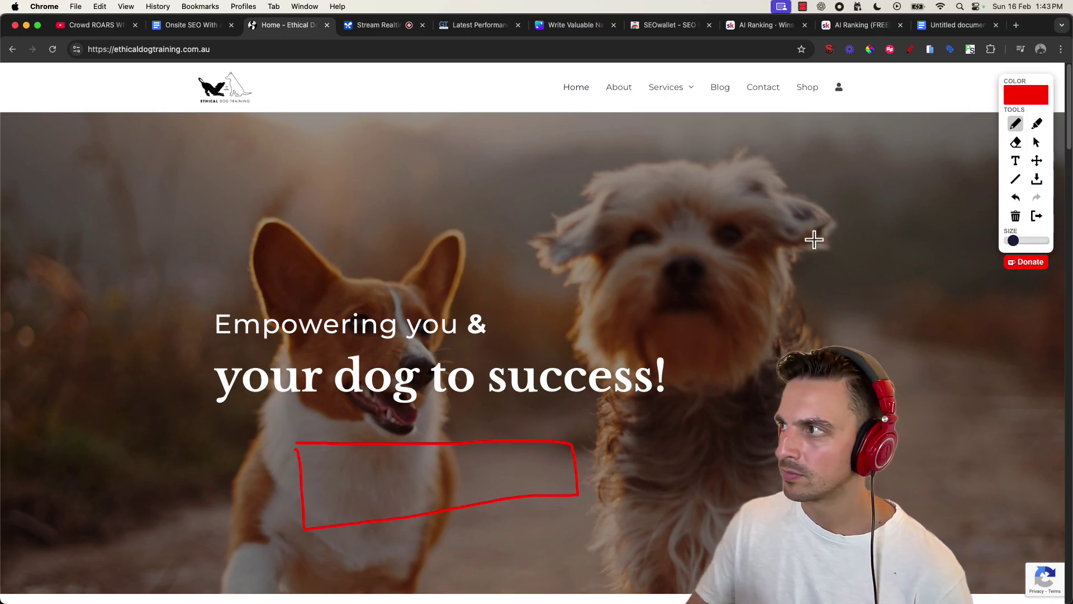
click(914, 49)
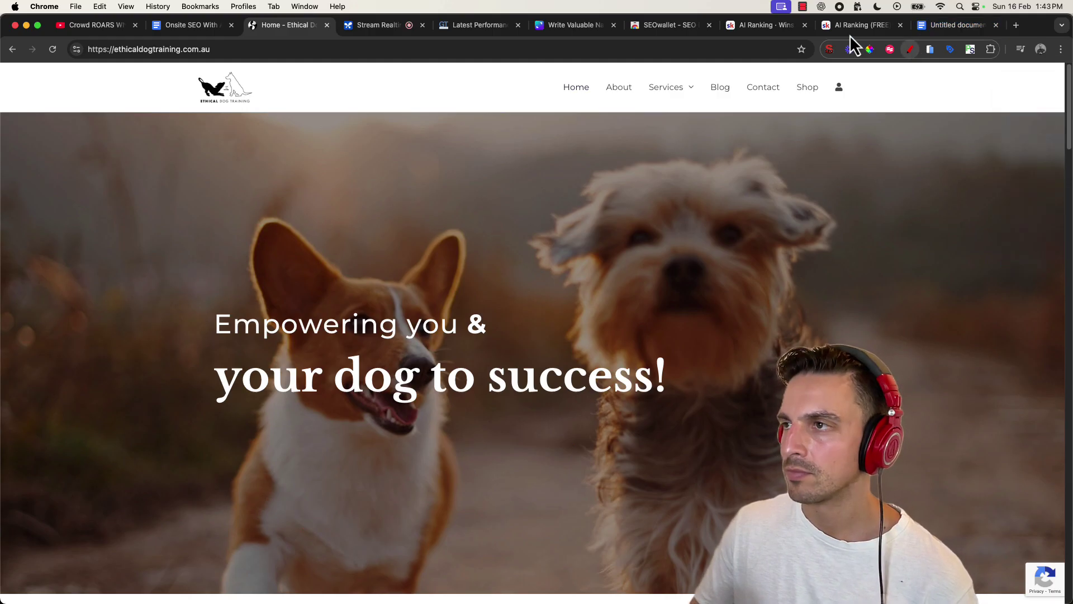
click(369, 25)
click(568, 548)
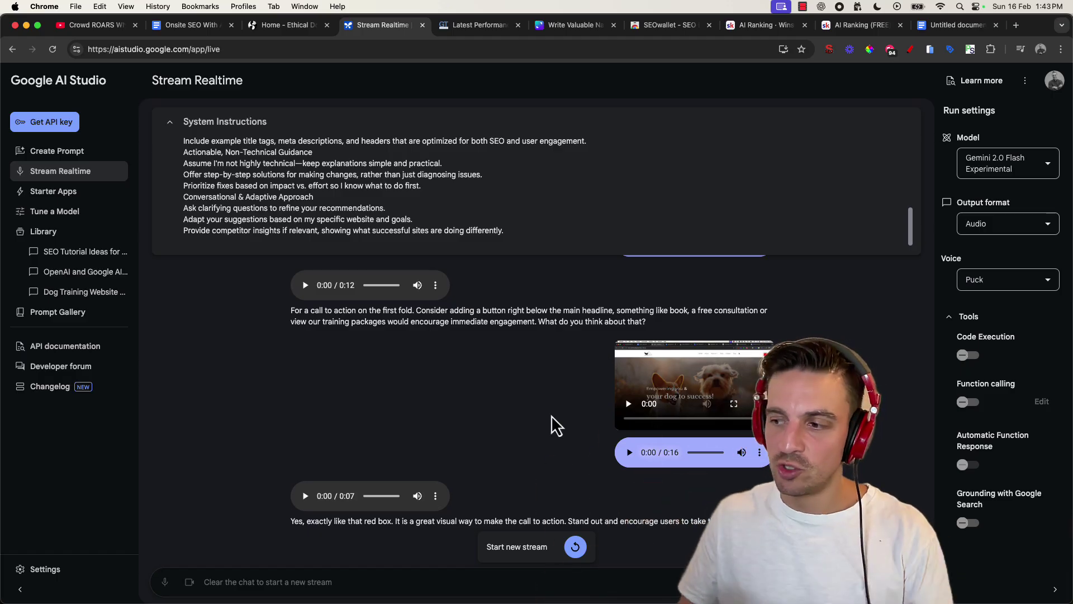
Switch to the Ethical Dog Training homepage and scroll through it, returning to the hero banner.
click(282, 25)
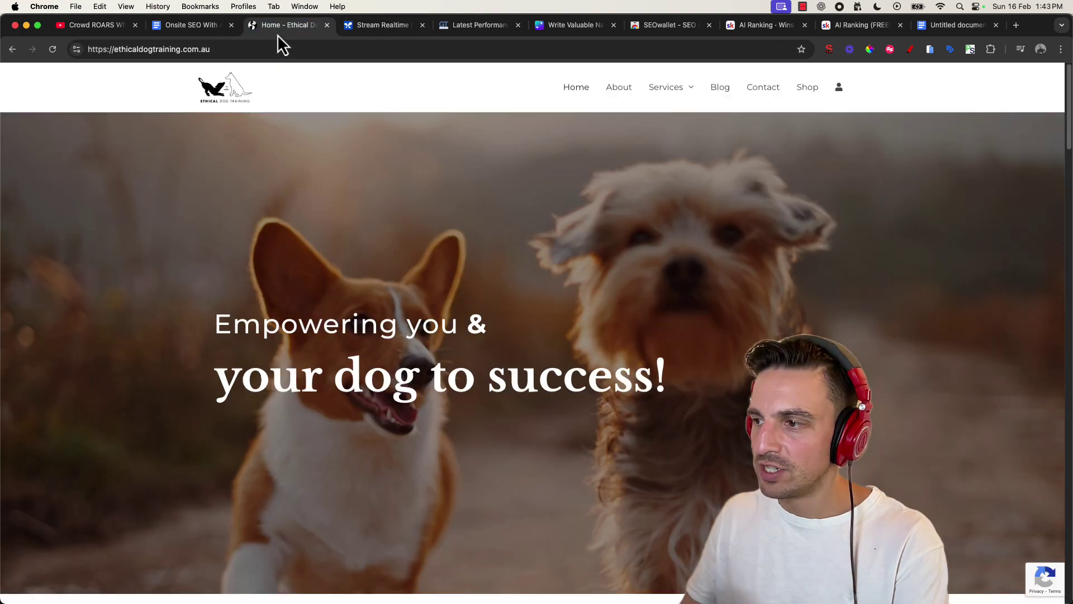
scroll(349, 194, down, 5)
scroll(373, 216, down, 15)
scroll(411, 307, down, 10)
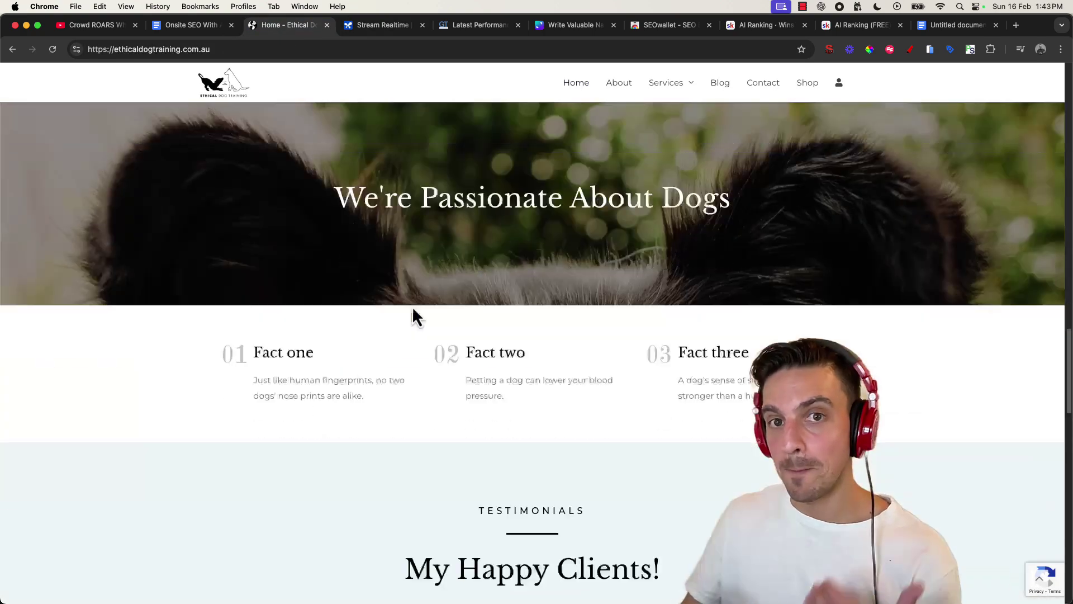
scroll(410, 294, up, 12)
scroll(412, 300, up, 15)
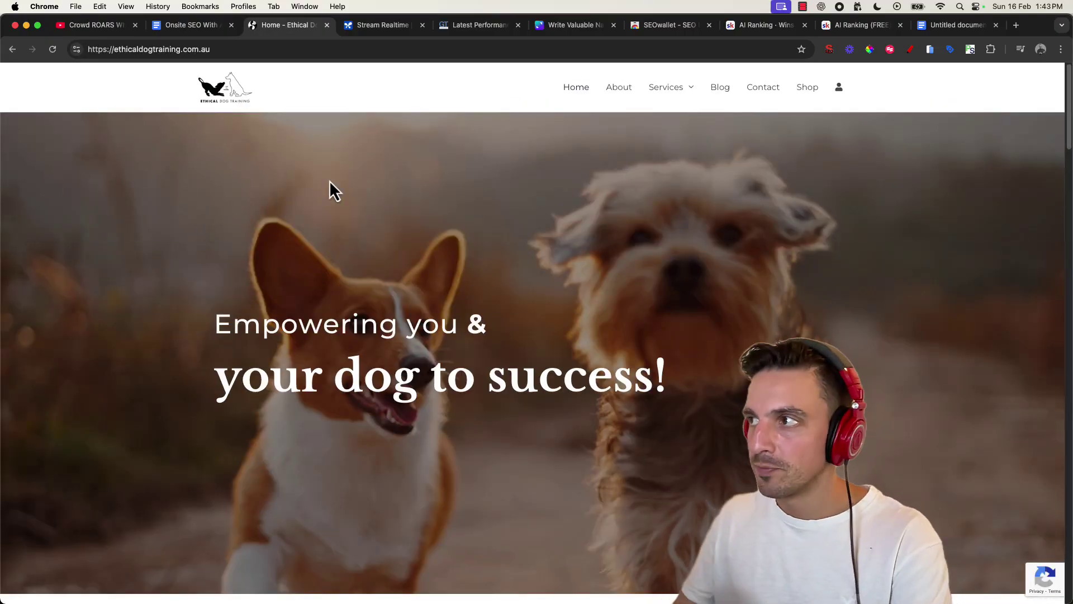
Check the SEOwallet Web Store listing, then reveal its launcher strip on the dog-training homepage.
click(643, 25)
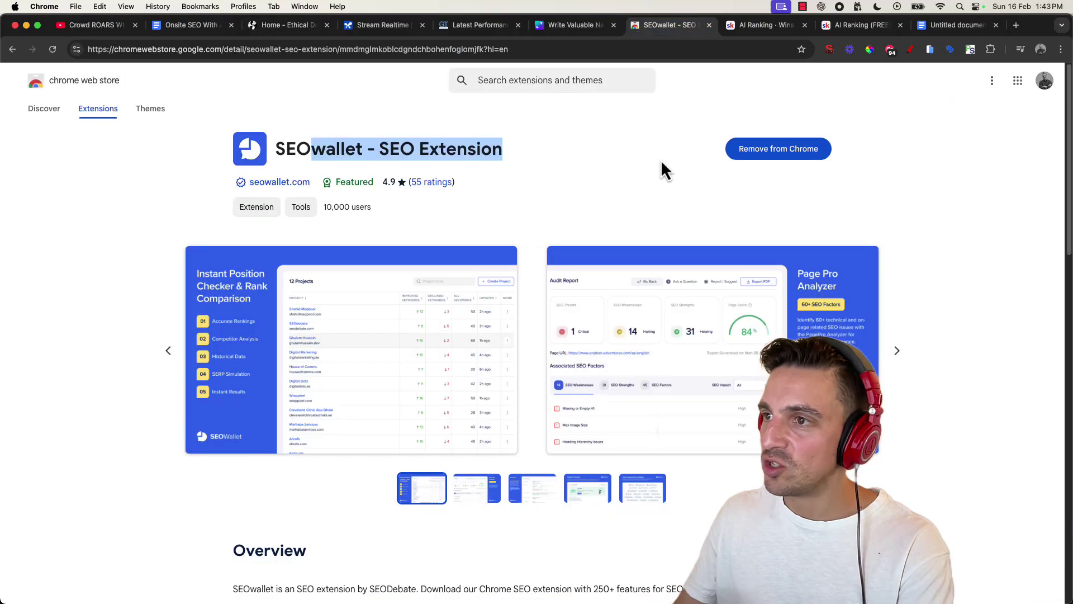
click(647, 221)
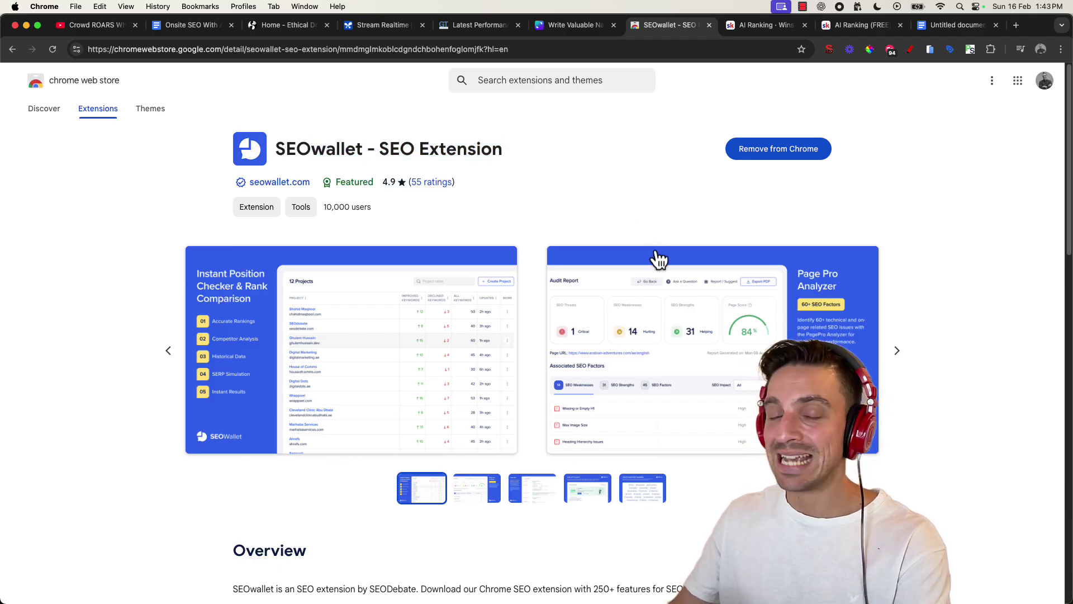
click(291, 43)
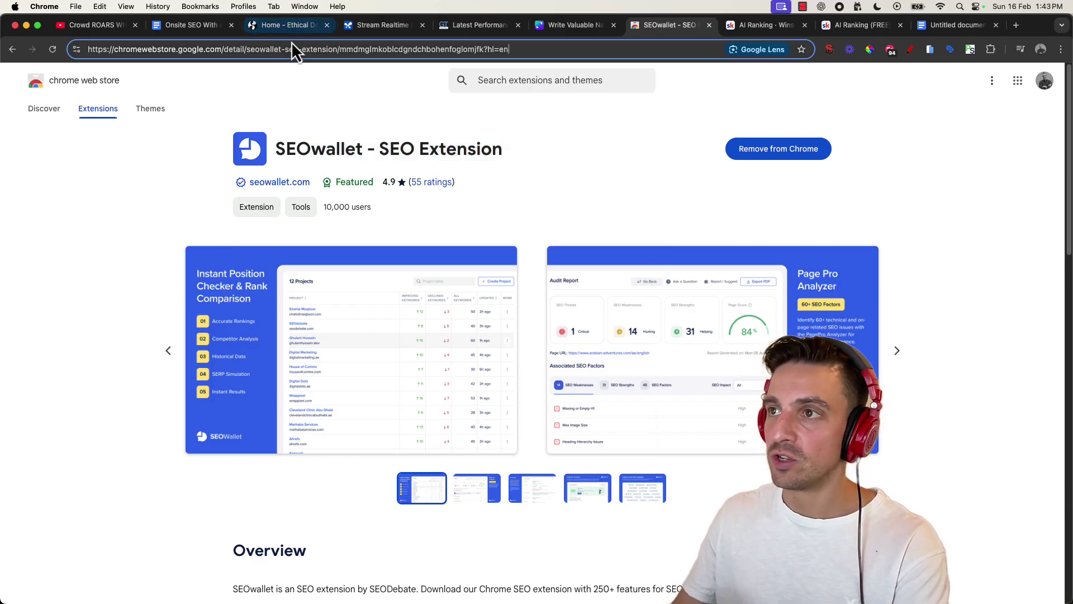
click(294, 33)
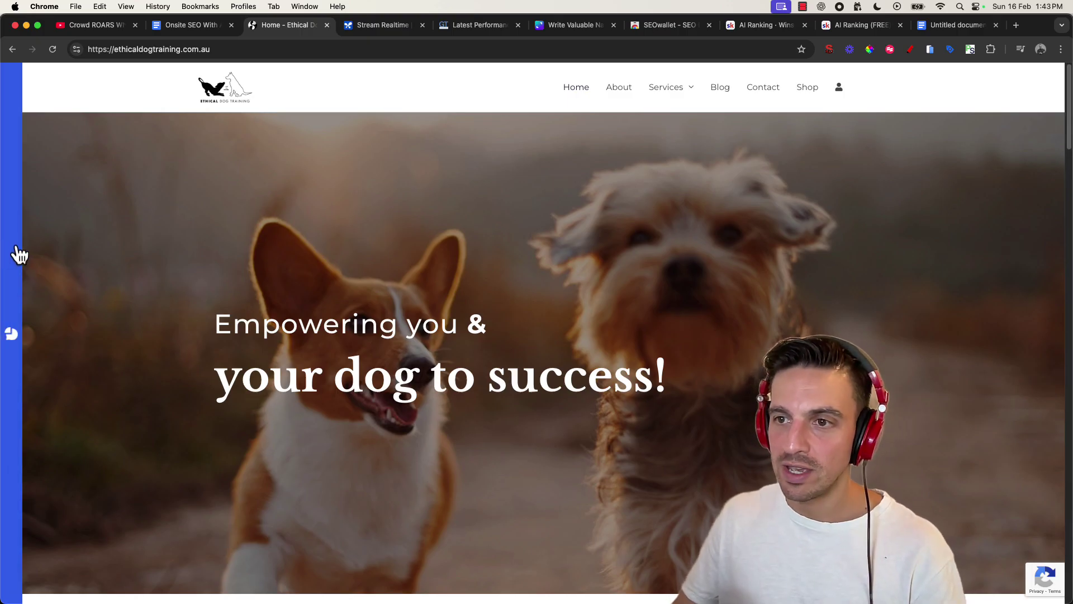
mouse_move(6, 246)
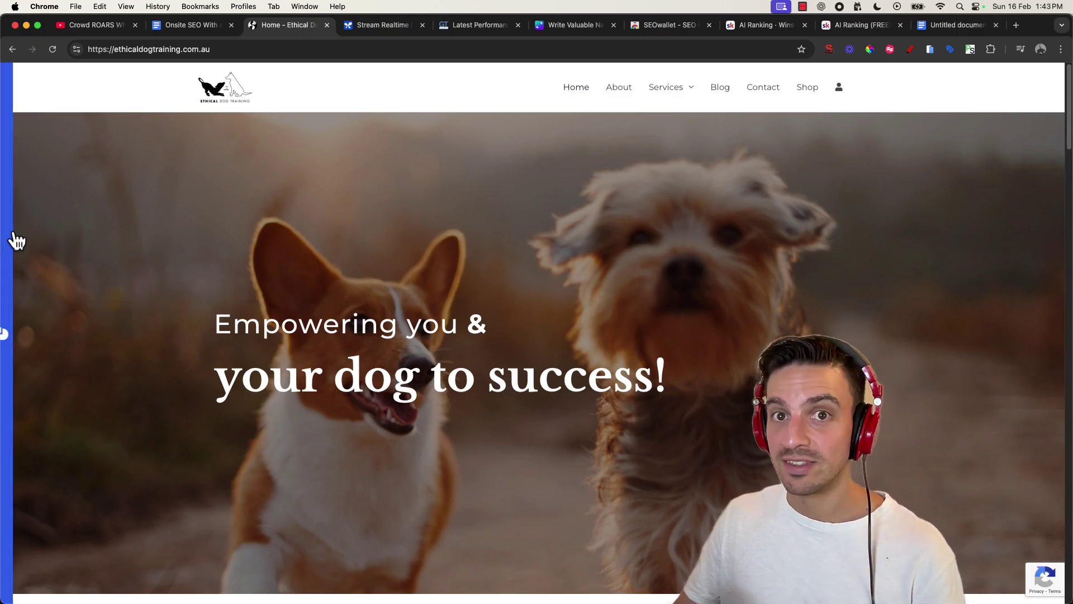
Open SEOwallet's Overview and highlight the short 'Home - Ethical Dog Training' title and missing meta description.
click(15, 241)
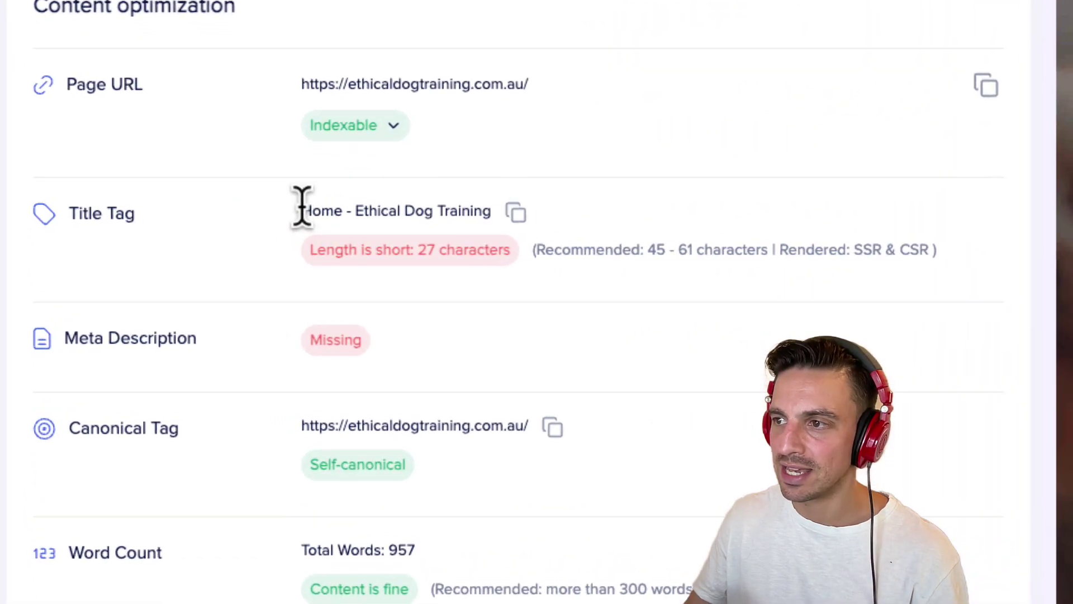
drag(325, 238, 413, 238)
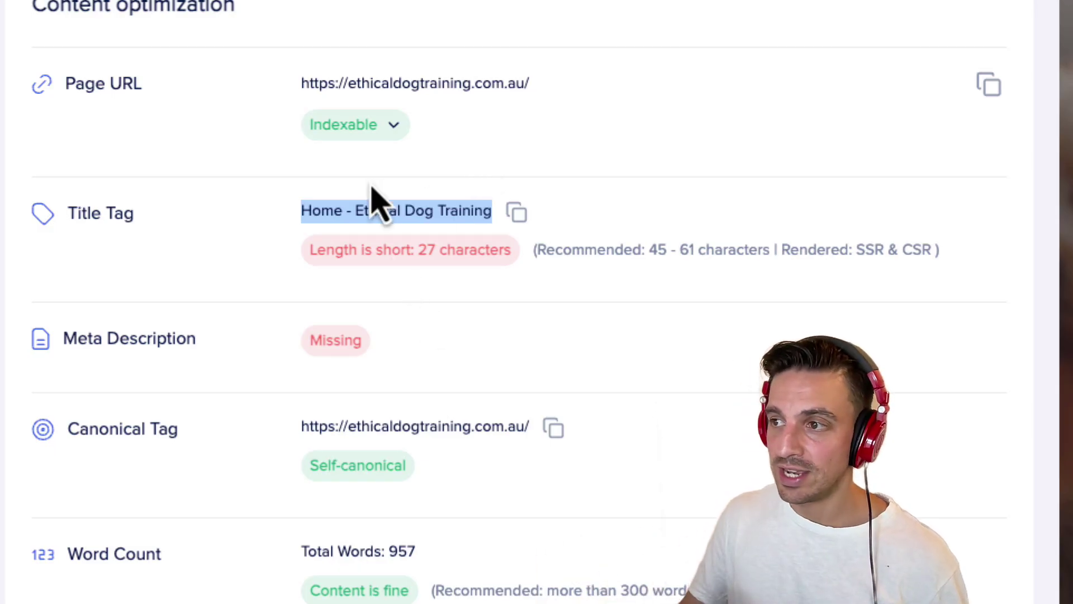
click(349, 207)
drag(300, 207, 490, 210)
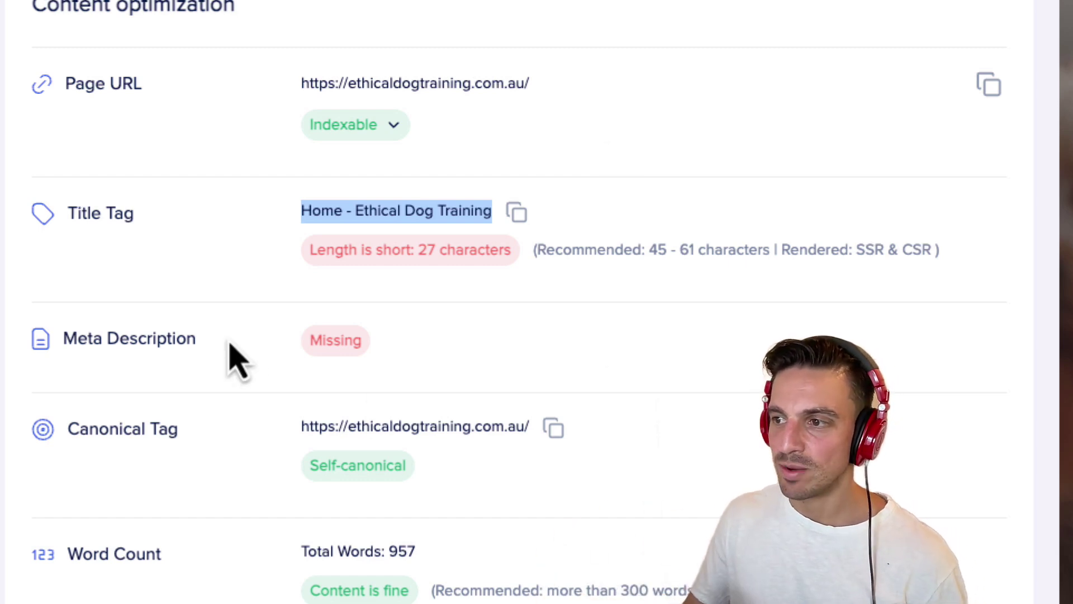
drag(230, 344, 495, 346)
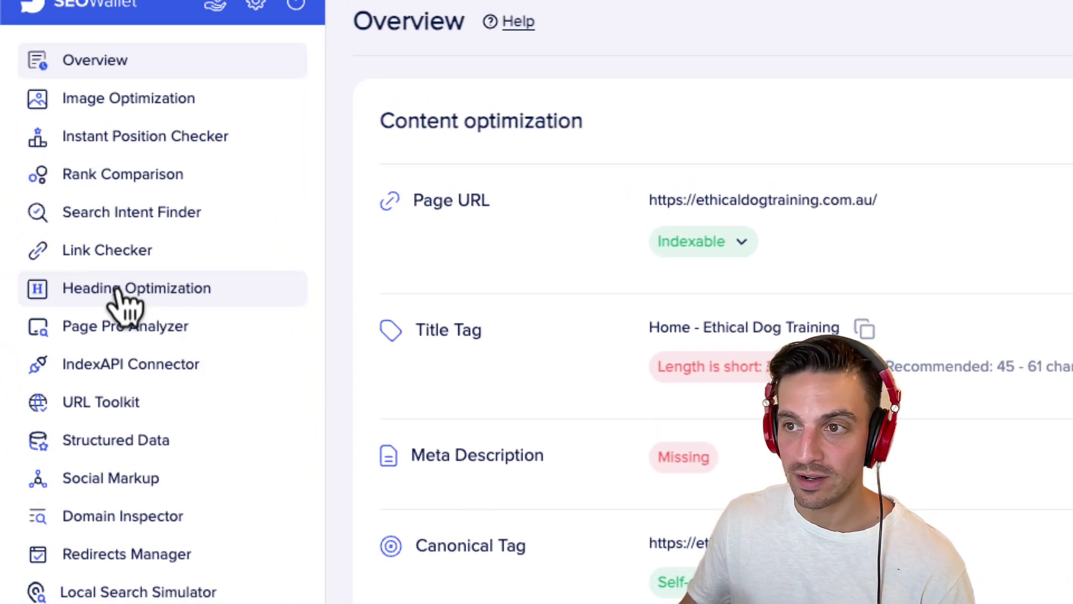
click(140, 290)
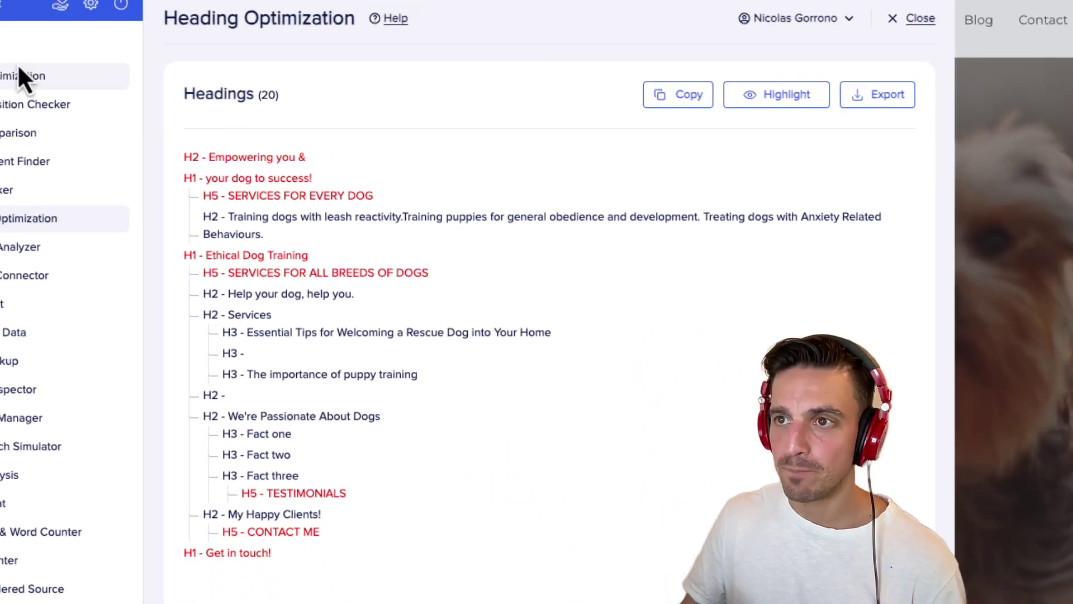
click(19, 66)
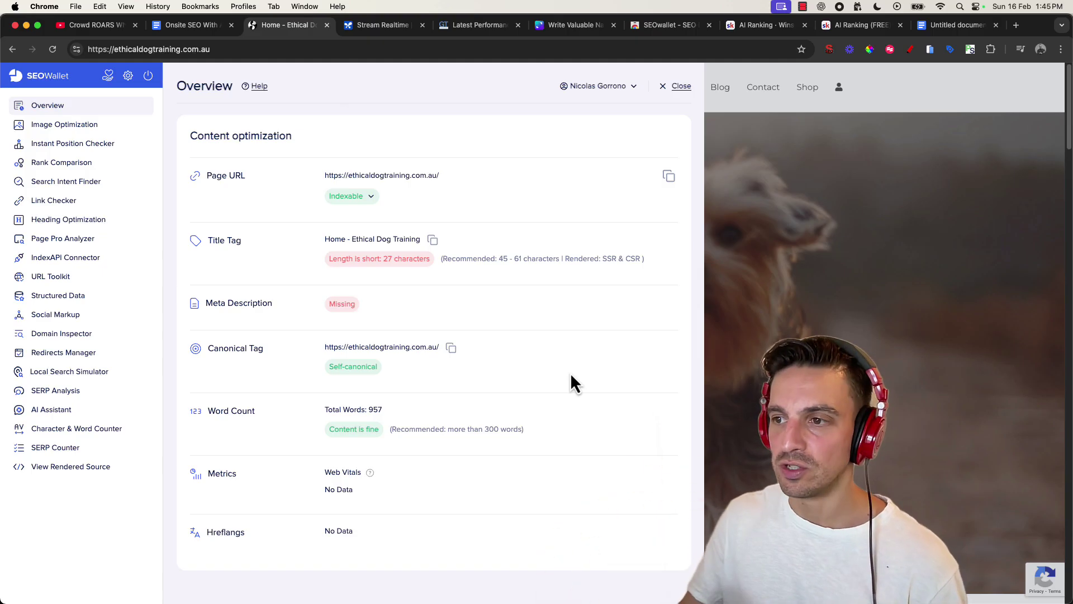
Review the GTmetrix report (grade C, 78% performance, 72% structure) through Speed Visualization and Top Issues.
key(super+5)
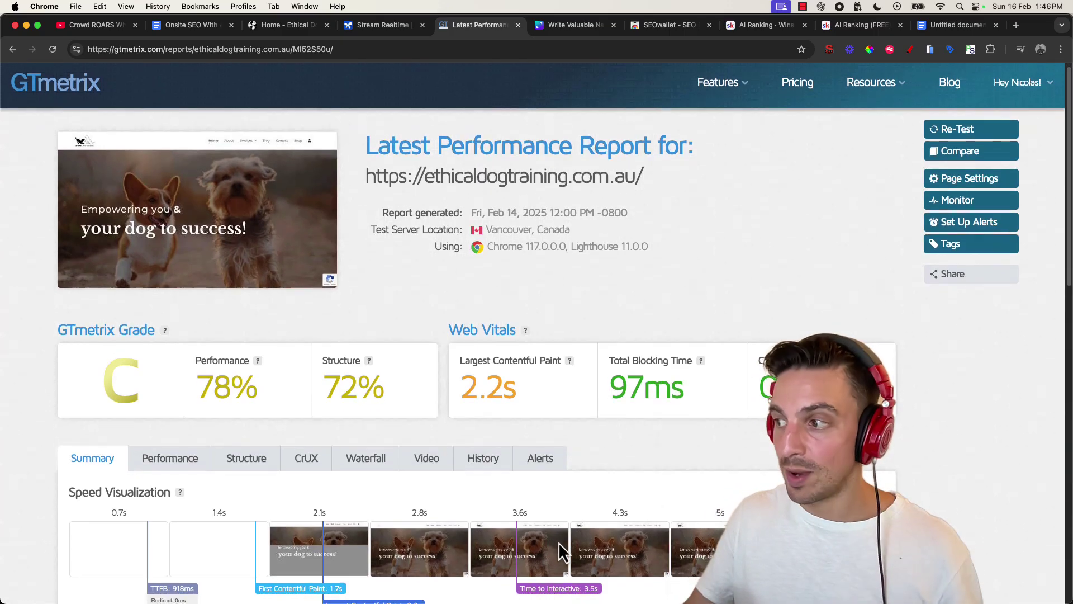
scroll(558, 542, down, 8)
scroll(578, 505, down, 2)
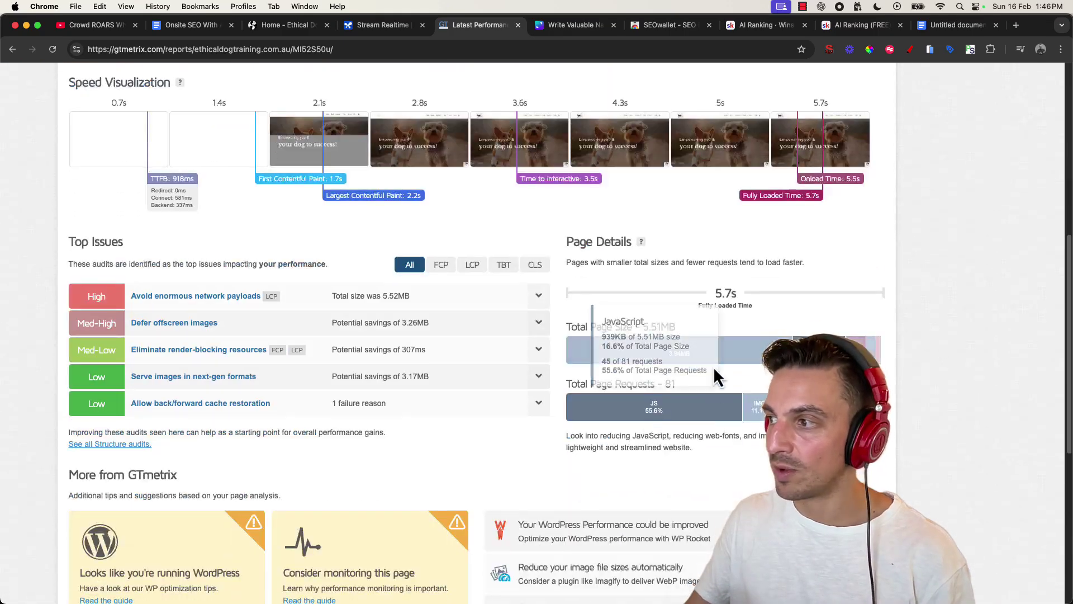
scroll(734, 296, up, 10)
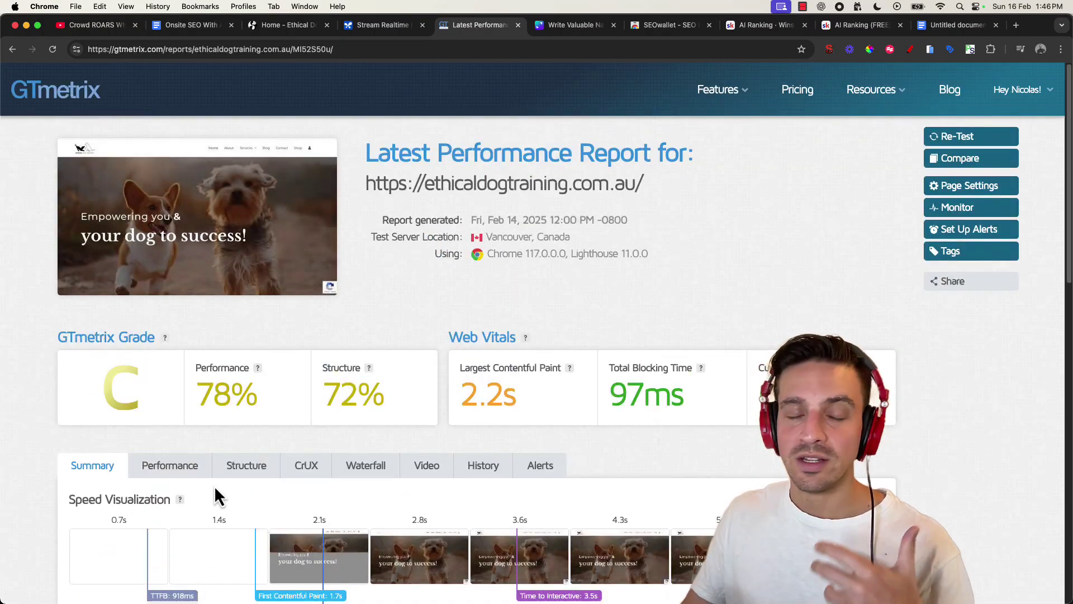
scroll(410, 595, down, 8)
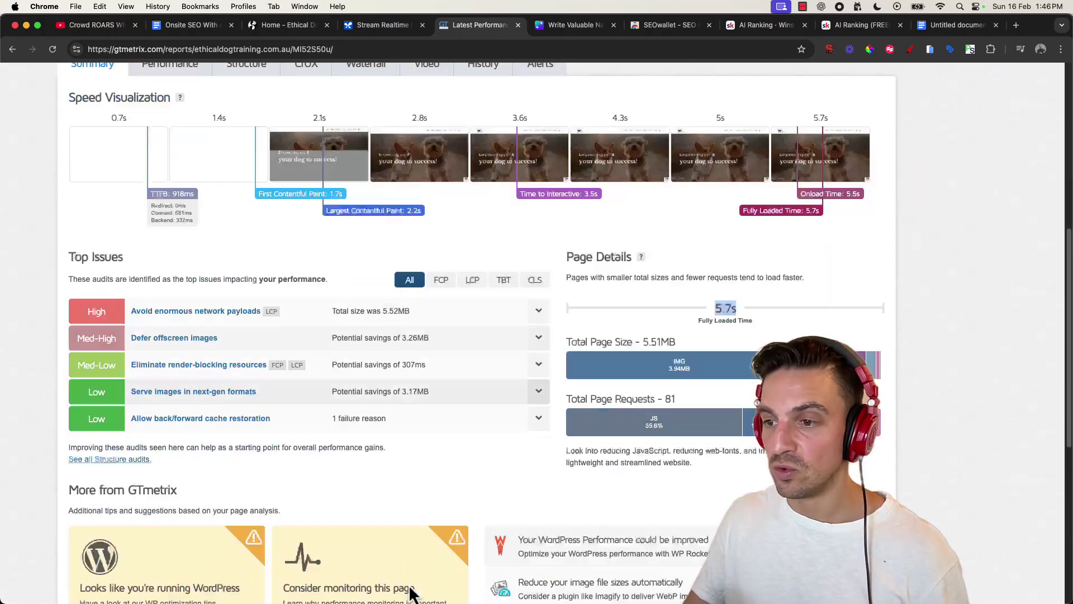
scroll(285, 374, up, 8)
Copy the ethicaldogtraining.com.au homepage address for a new GTmetrix test.
super+click(78, 104)
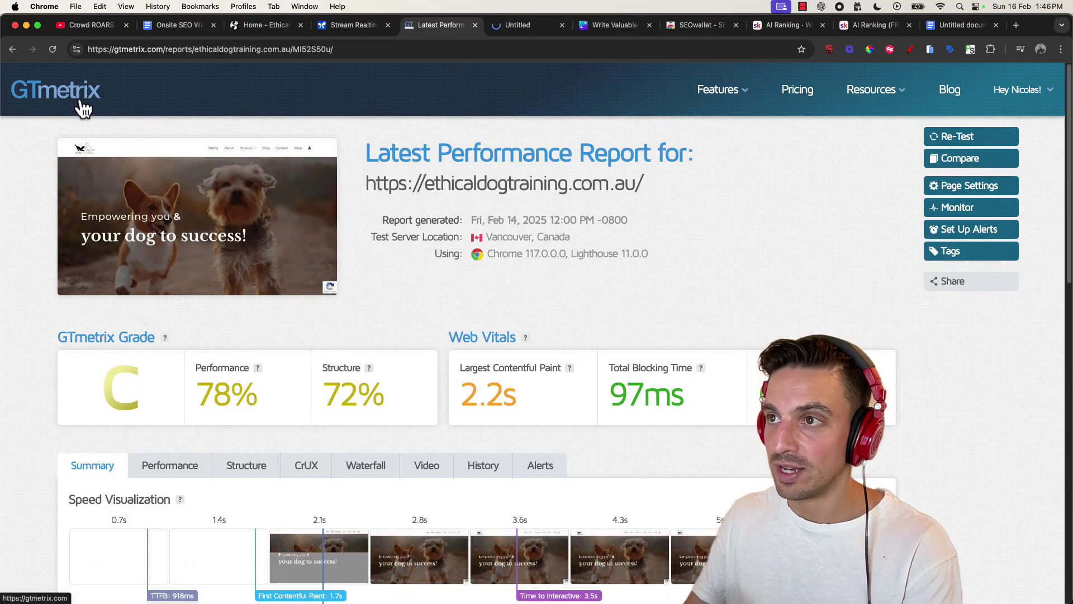
click(504, 25)
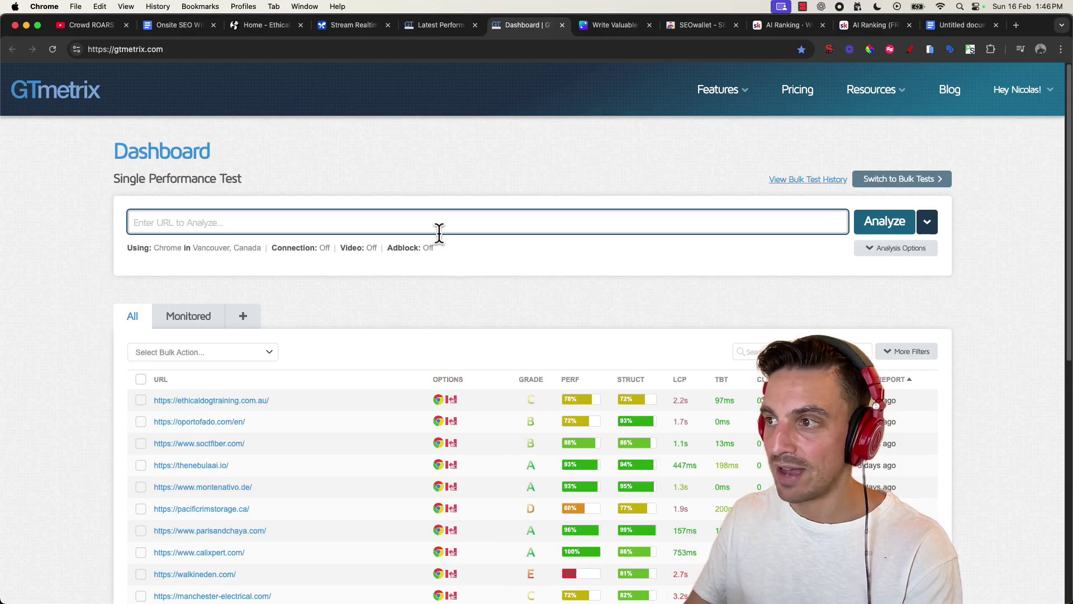
click(439, 233)
click(263, 26)
click(275, 49)
key(super+c)
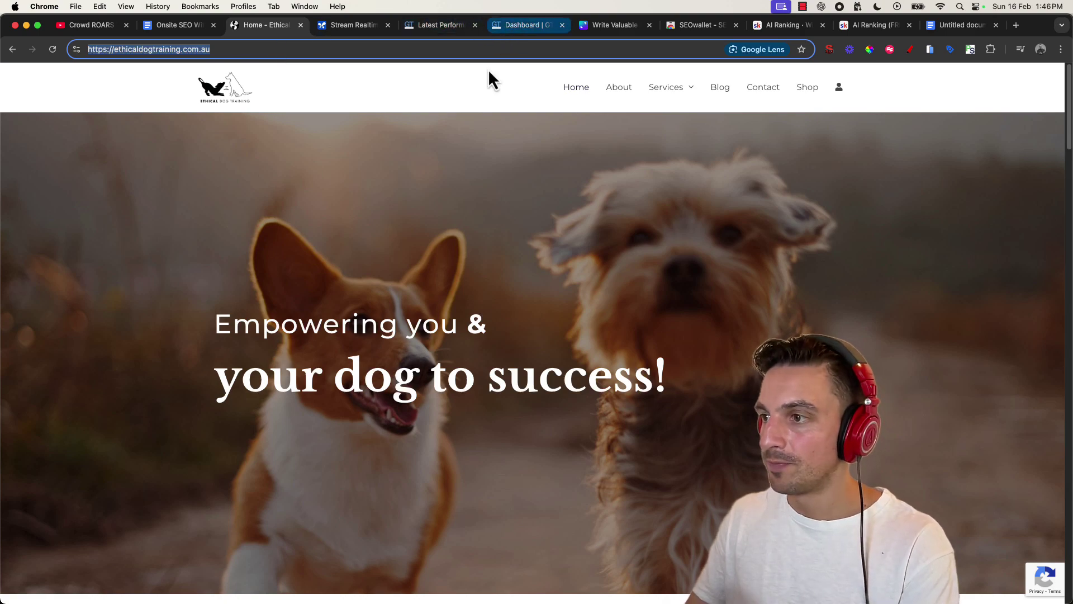
Run a fresh GTmetrix analysis of the homepage and return to the grade C report.
click(506, 25)
click(460, 222)
key(super+v)
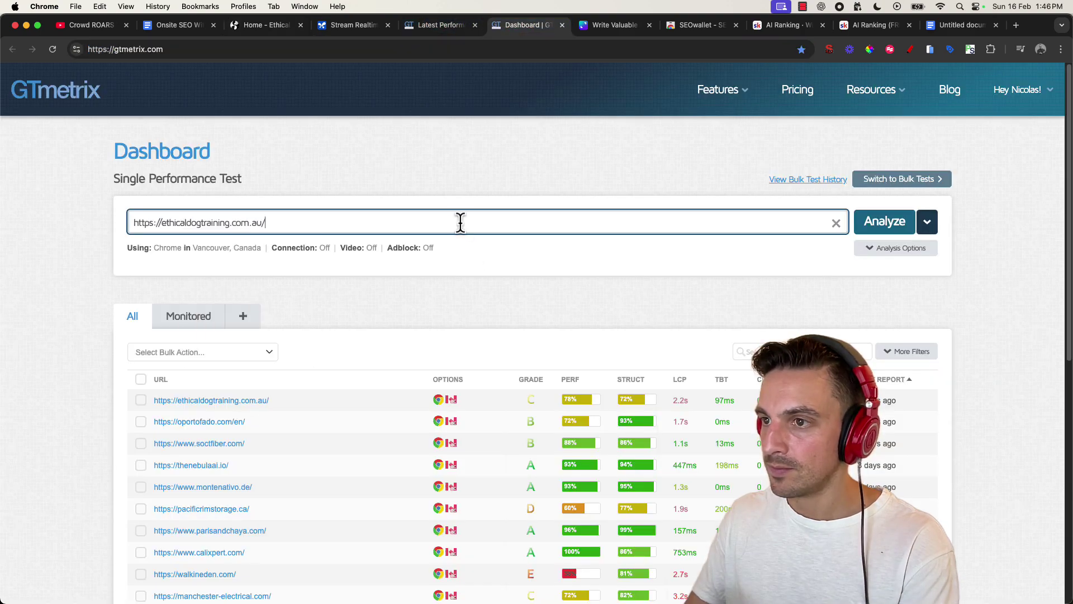
click(887, 226)
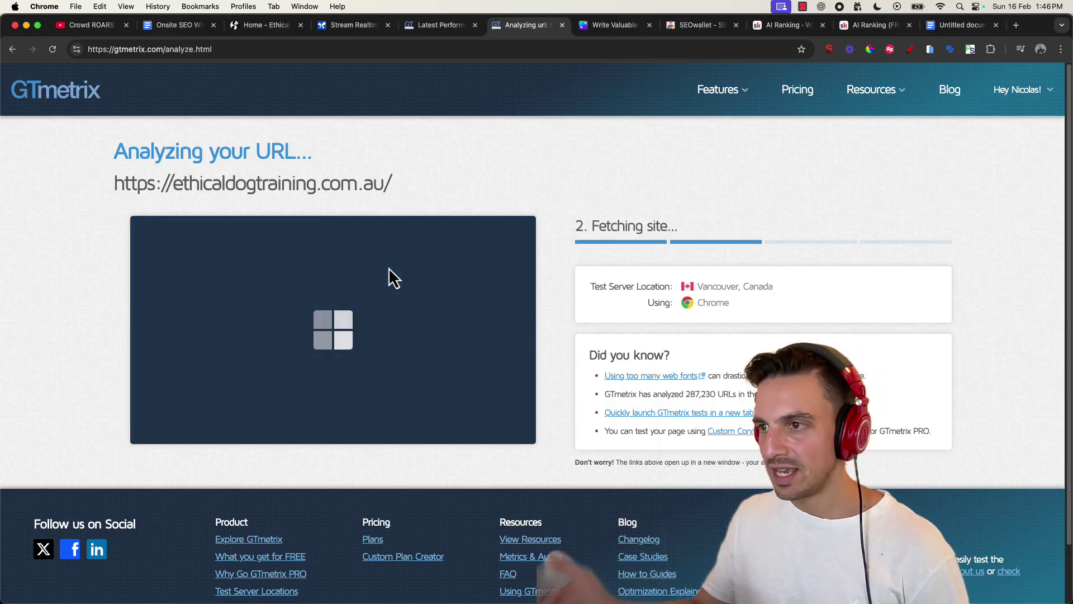
click(426, 32)
Review the Top Issues, expanding network payloads and render-blocking resources details.
scroll(391, 290, down, 8)
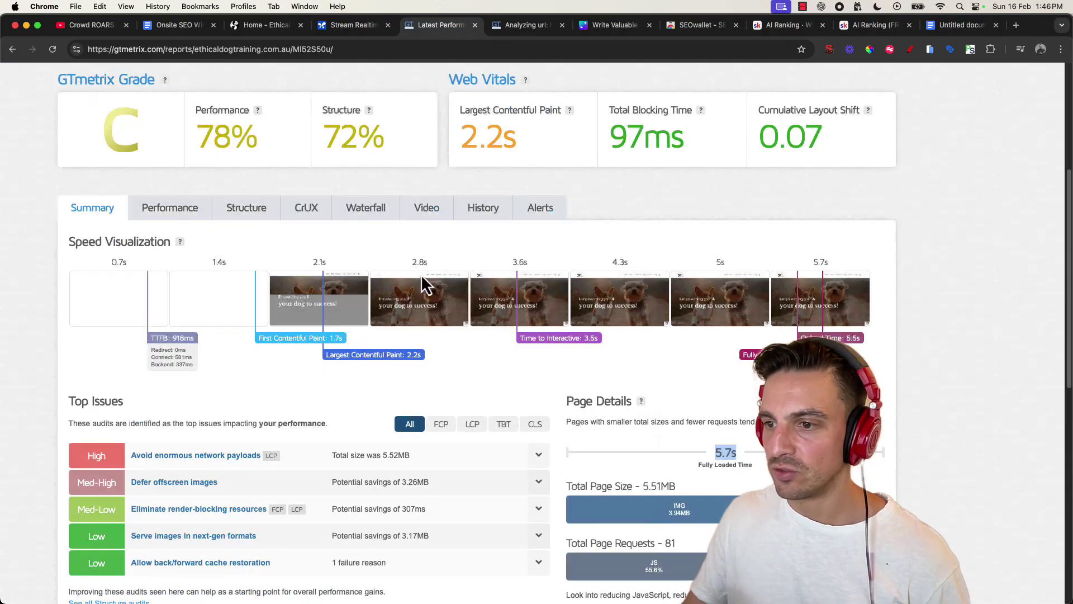
click(546, 286)
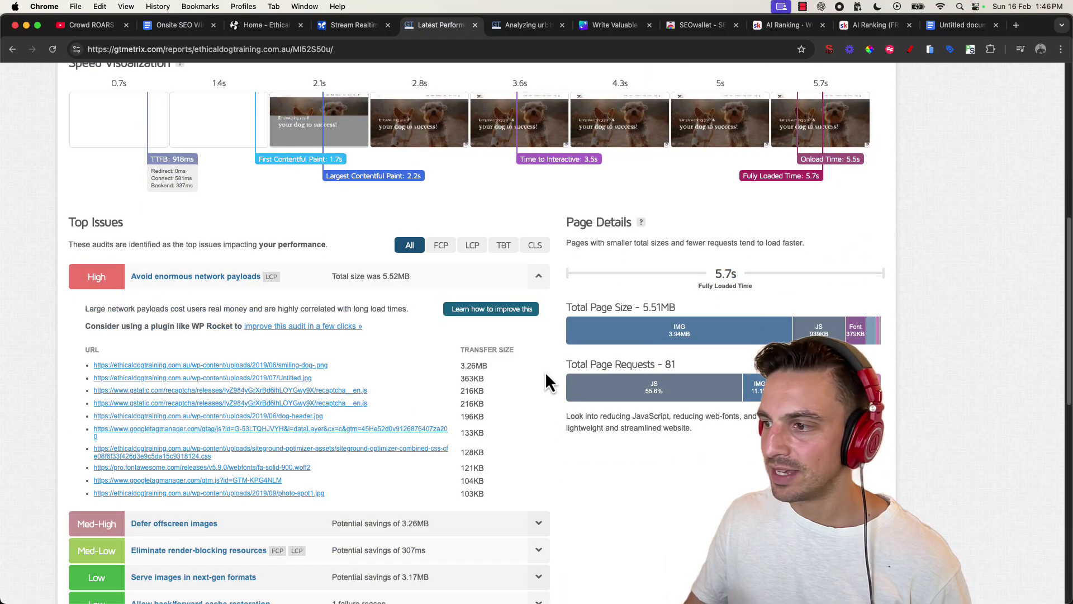
scroll(858, 469, down, 2)
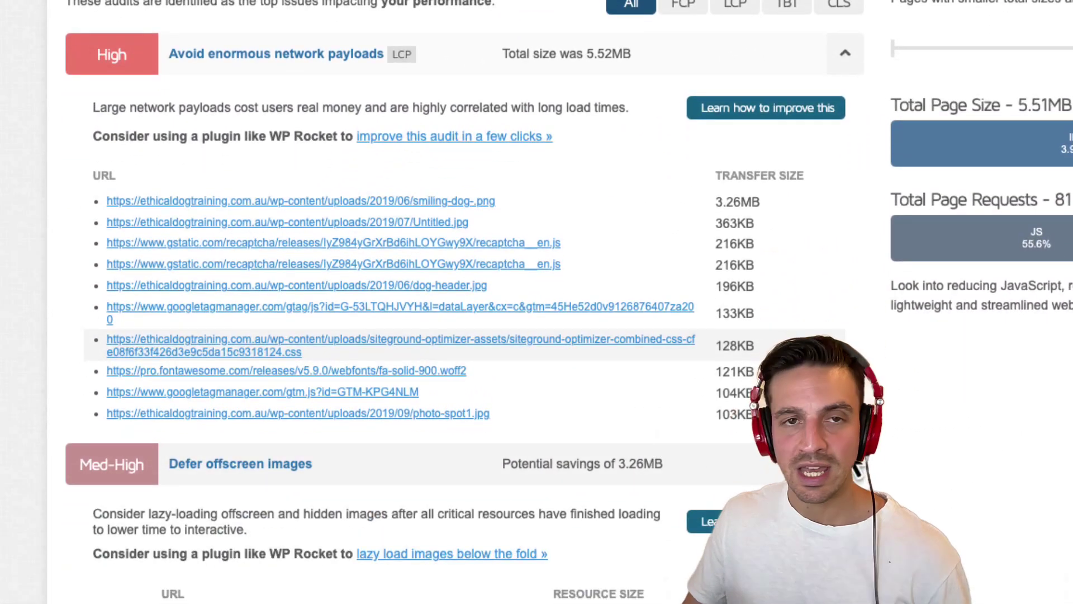
scroll(450, 84, down, 1)
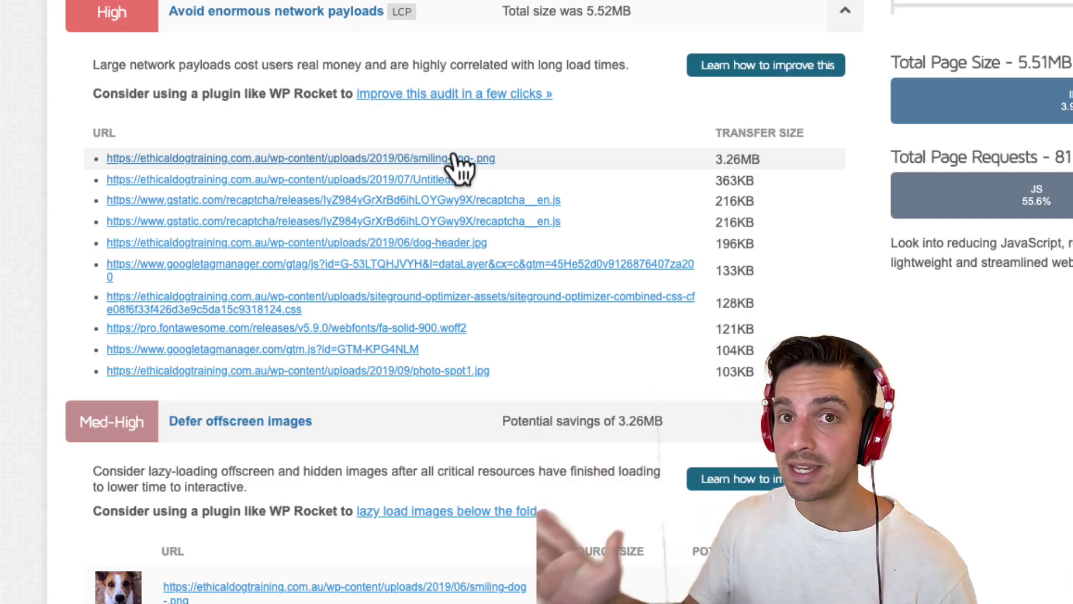
scroll(582, 201, down, 5)
scroll(414, 242, up, 15)
right_click(883, 147)
scroll(694, 67, down, 10)
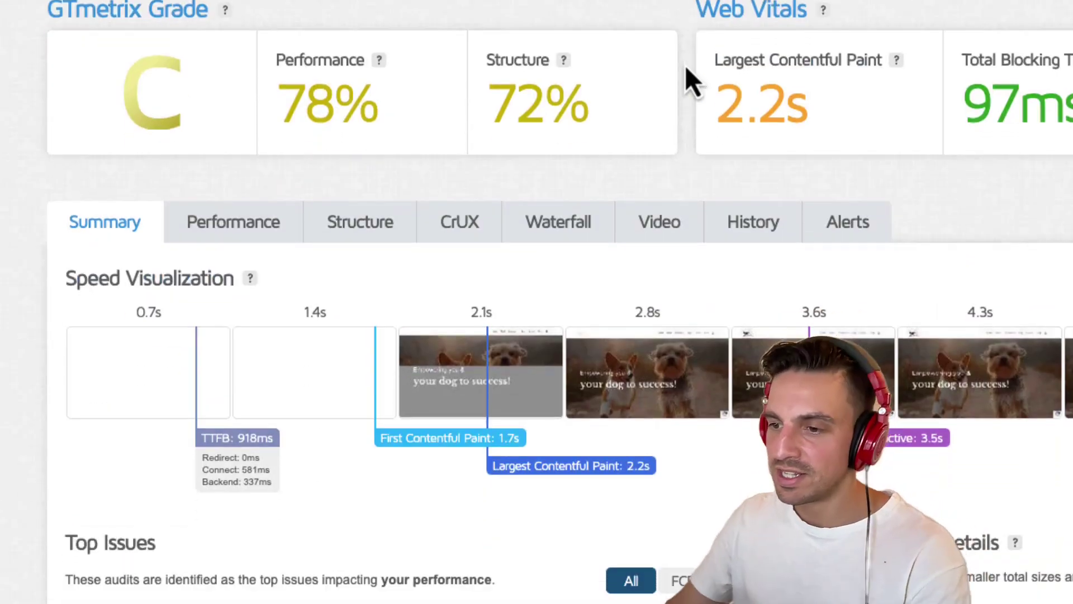
scroll(291, 495, down, 9)
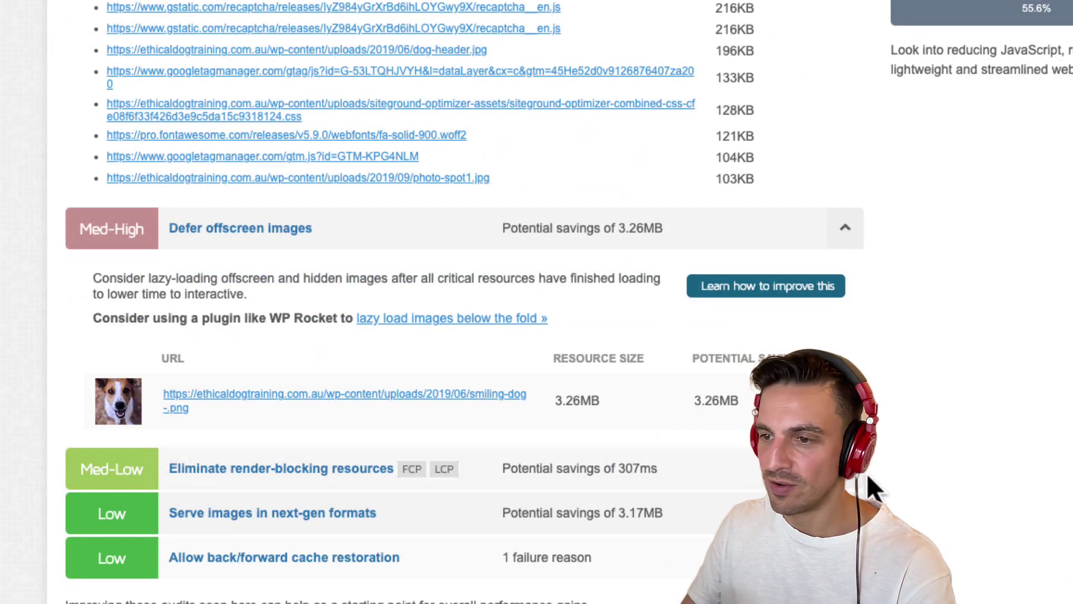
click(845, 469)
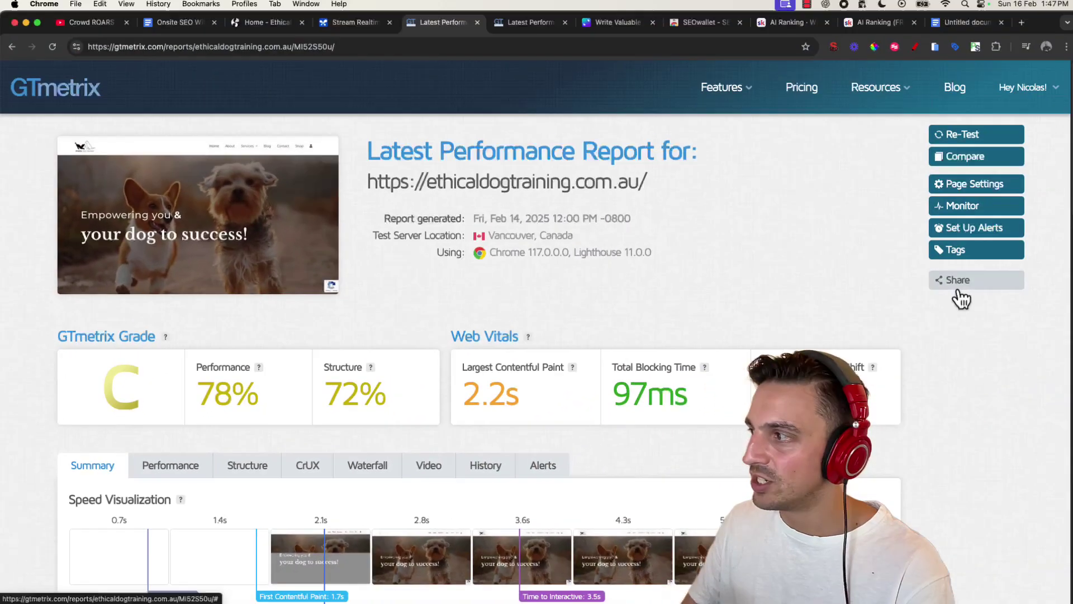
Download the GTmetrix report as a PDF.
click(957, 286)
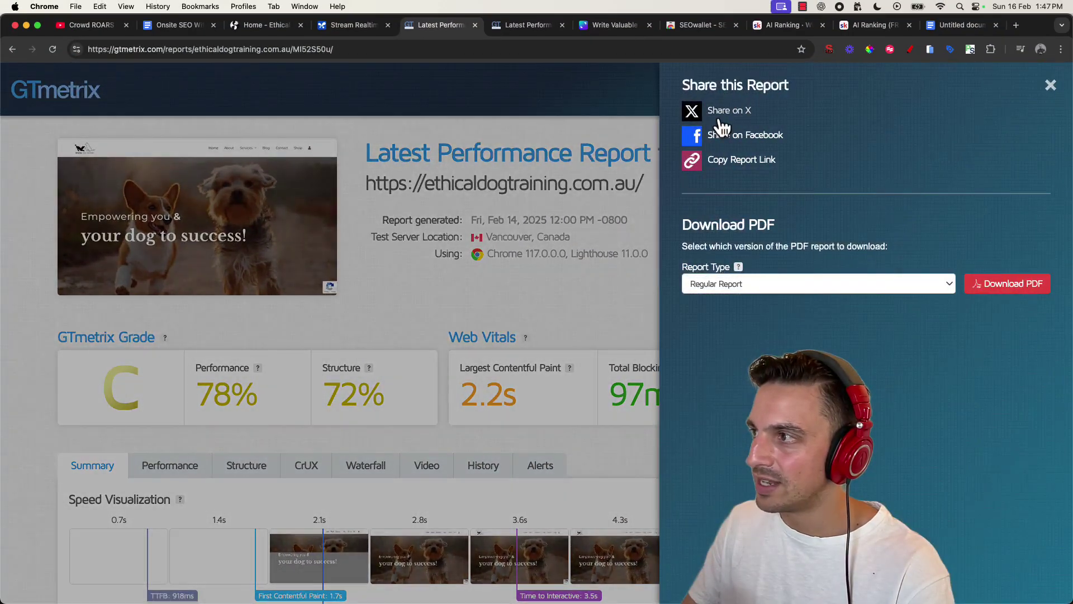
click(992, 290)
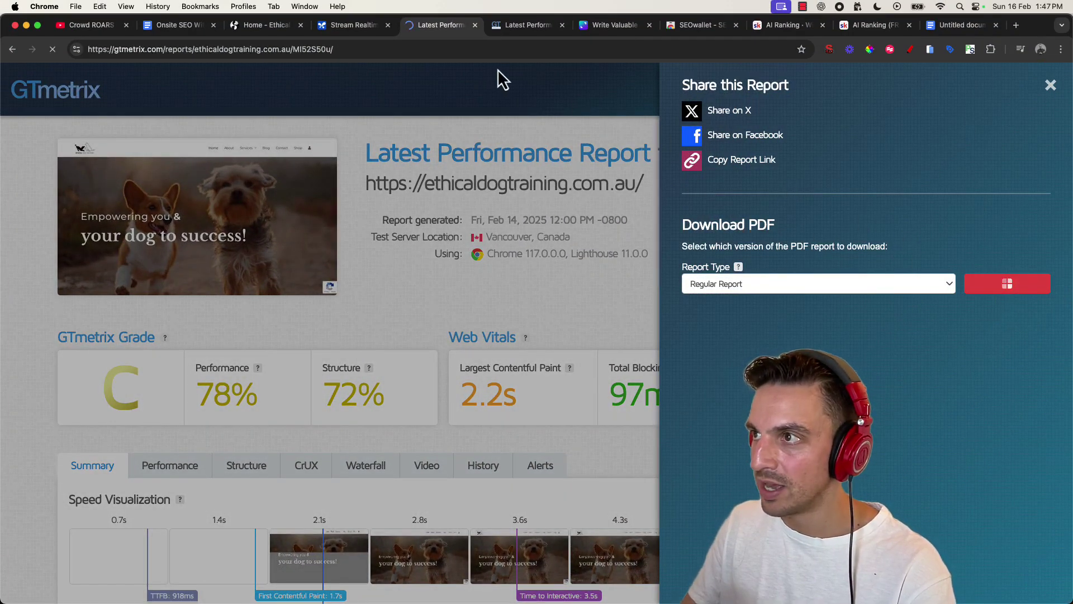
click(516, 102)
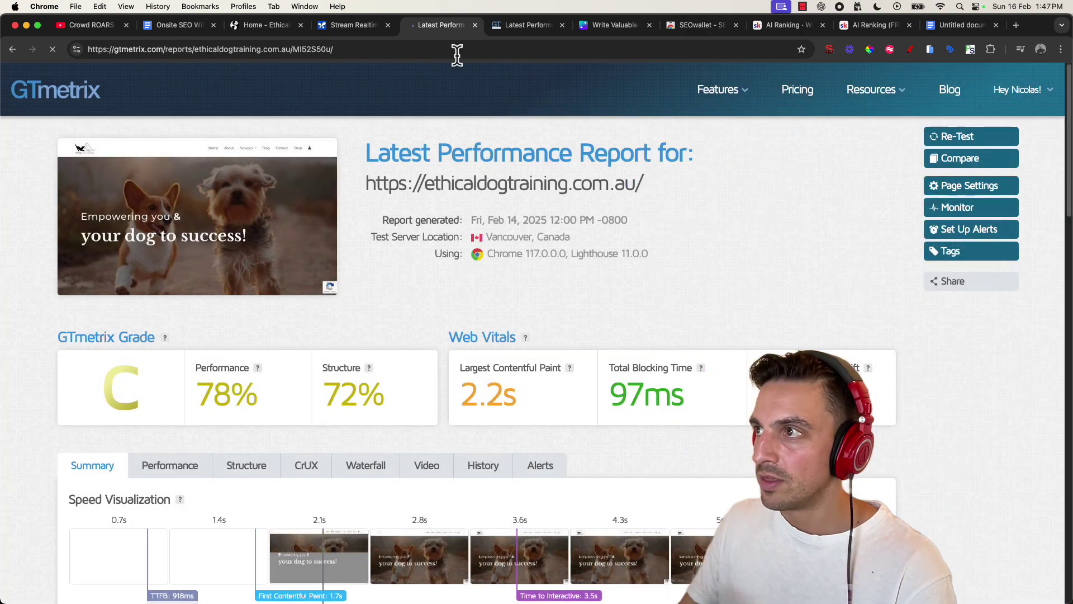
Open the GTmetrix Report Analyzer GPT from the Onsite SEO With AI document.
click(190, 24)
click(457, 340)
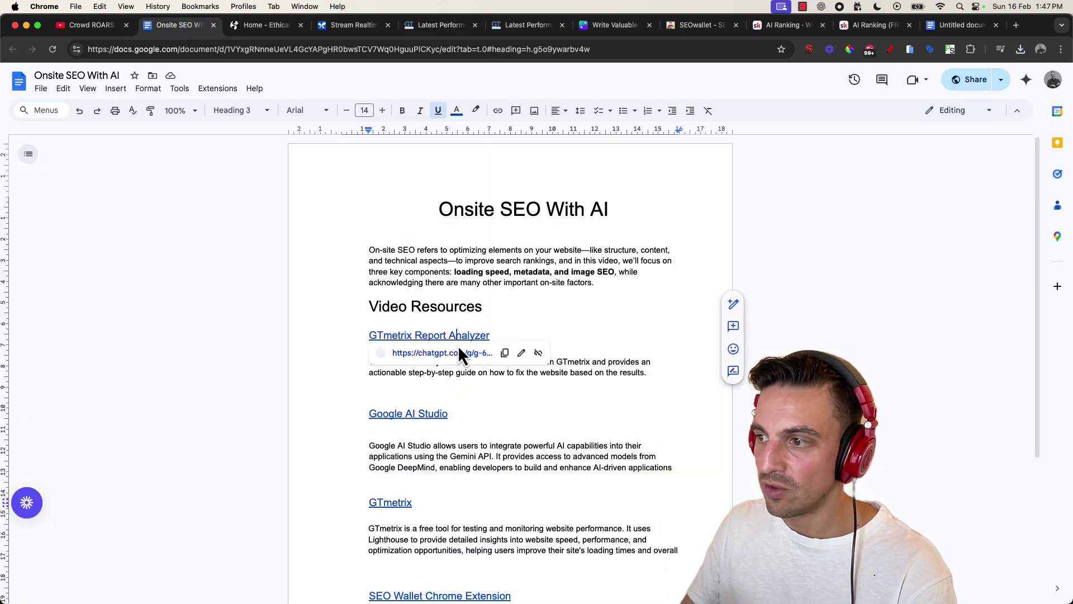
click(457, 353)
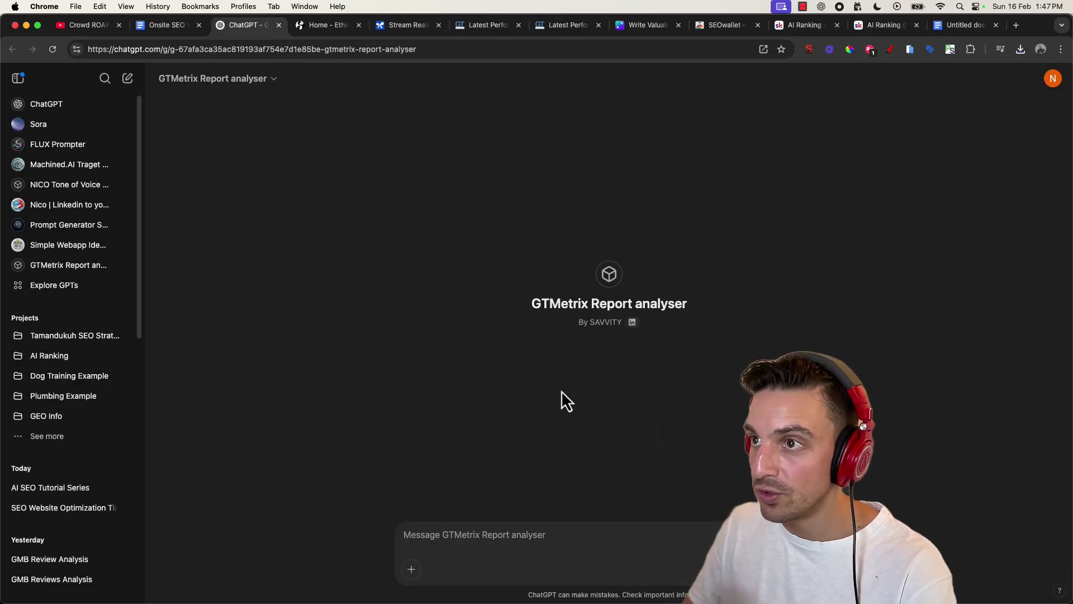
Send the downloaded GTmetrix PDF to the analyser GPT for analysis.
click(1021, 50)
drag(1012, 109, 609, 431)
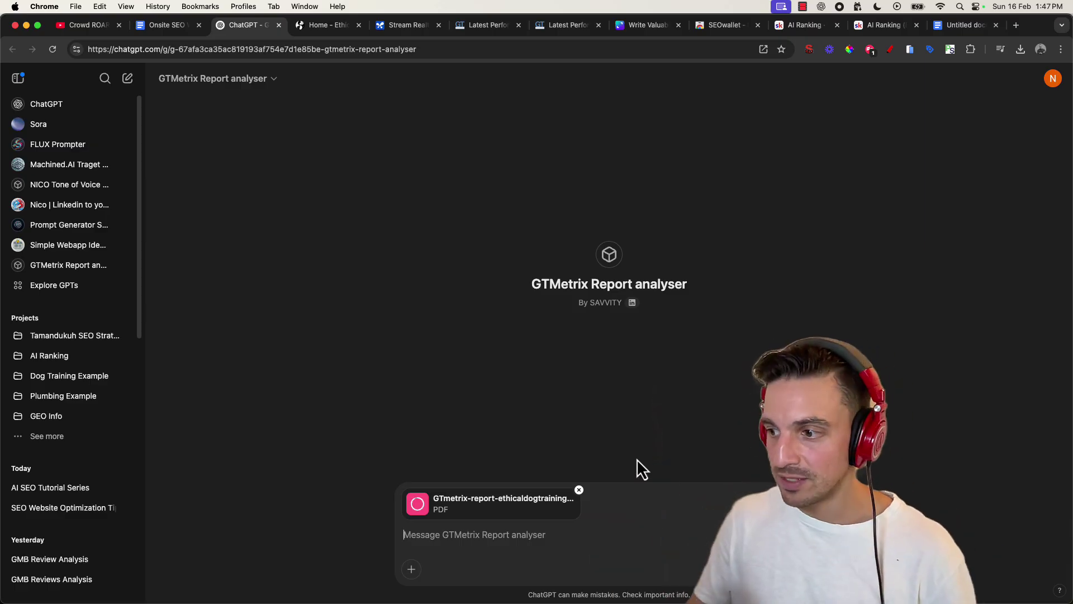
key(Return)
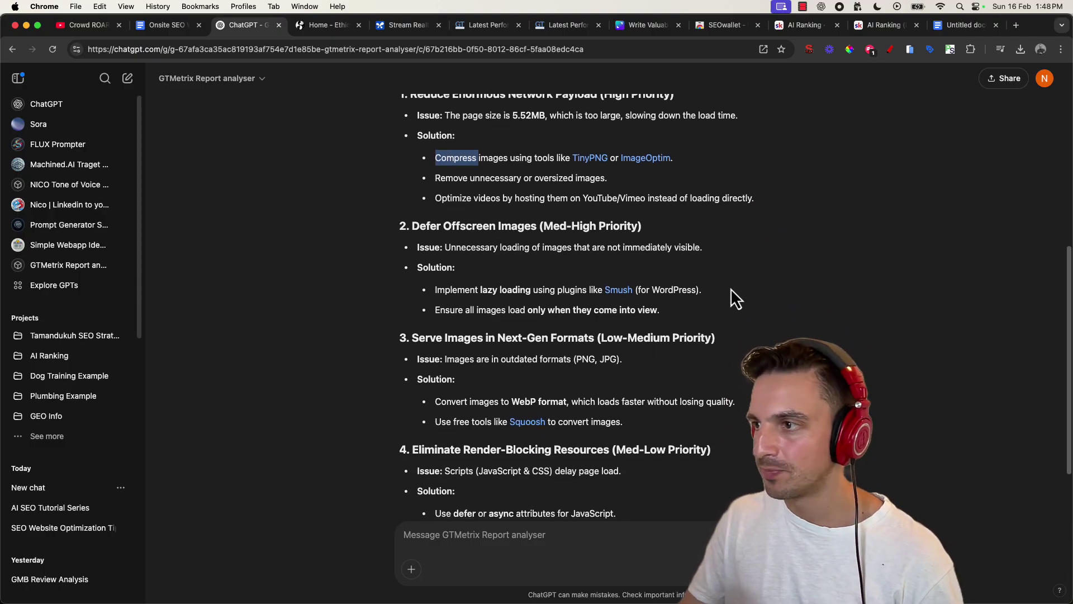
Highlight the defer offscreen images, lazy loading and next-gen image format recommendations in the reply.
drag(418, 227, 560, 225)
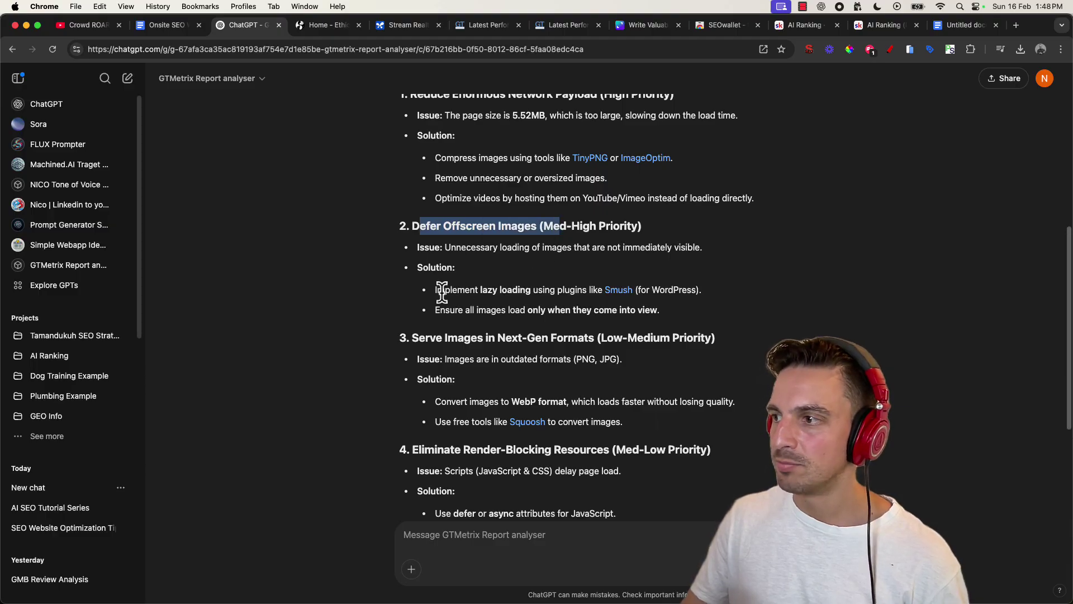
drag(445, 289, 555, 285)
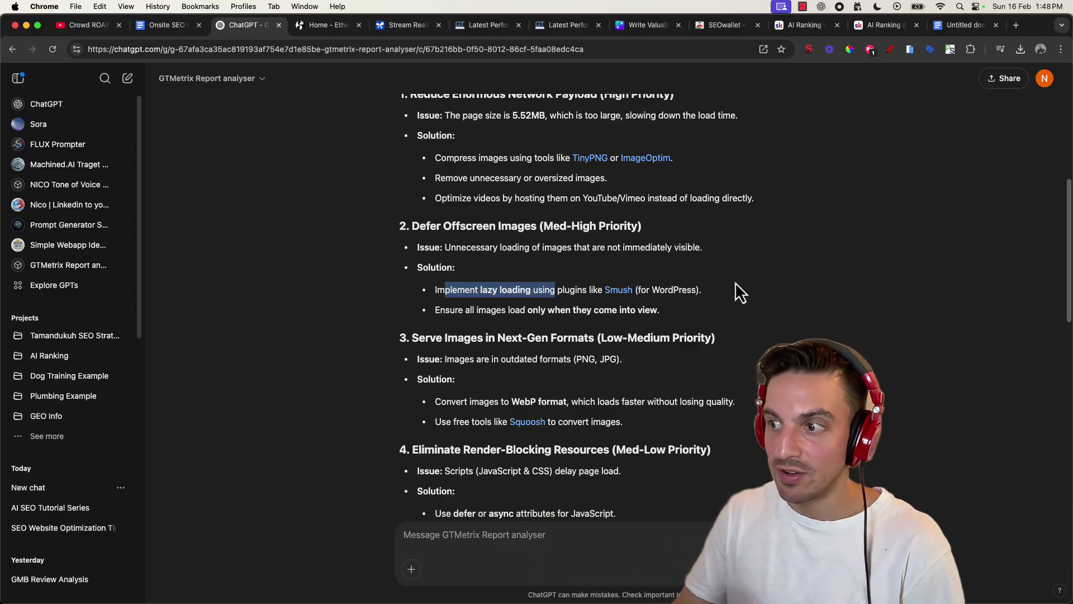
scroll(729, 288, down, 1)
scroll(728, 287, down, 5)
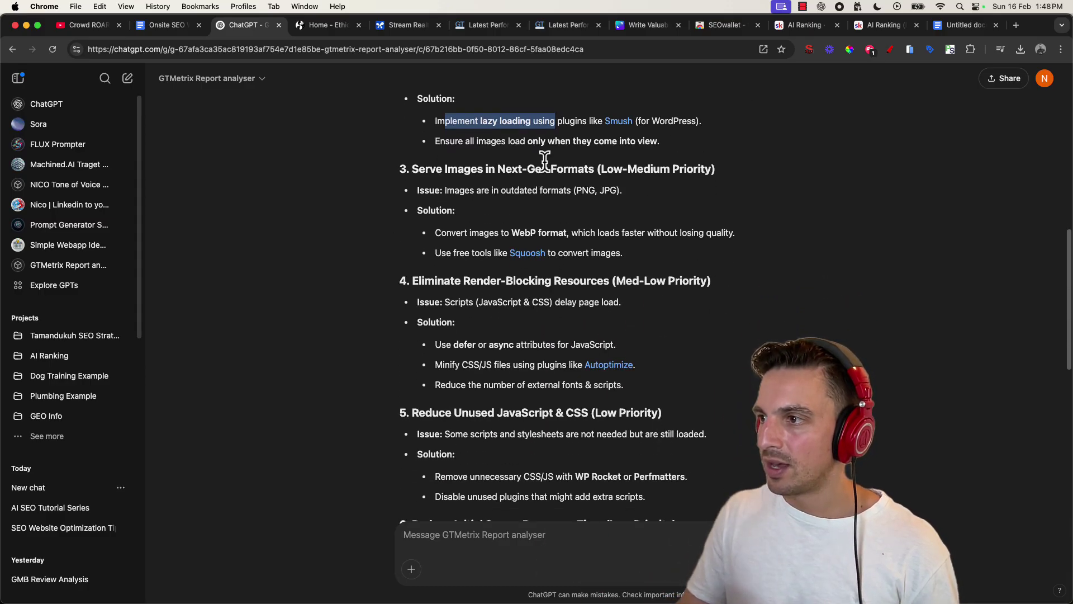
click(411, 64)
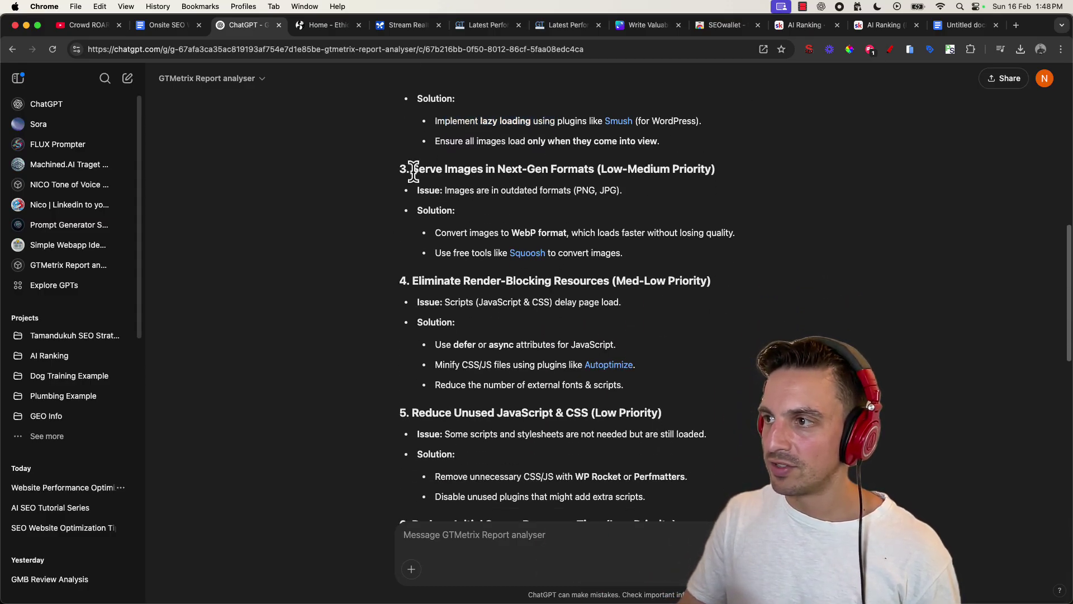
drag(408, 169, 479, 169)
drag(577, 162, 636, 163)
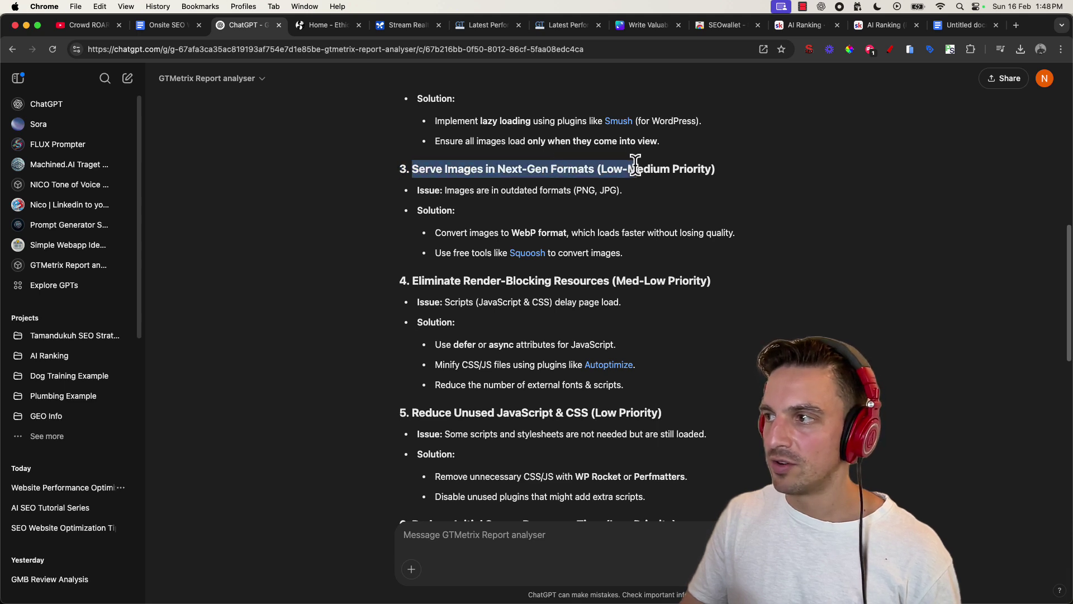
drag(455, 188, 591, 190)
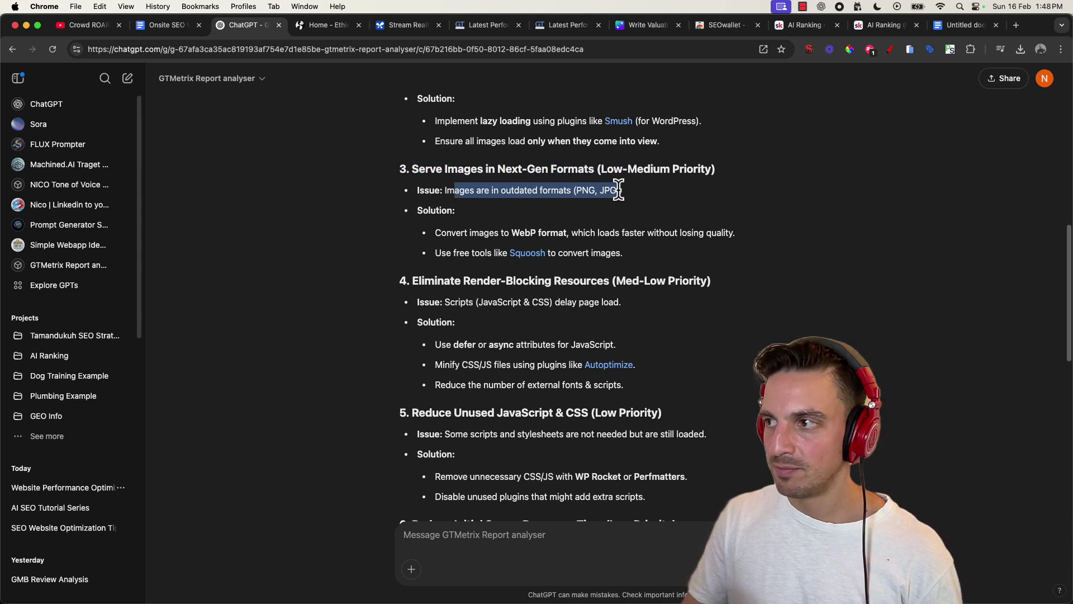
click(520, 231)
scroll(524, 229, down, 3)
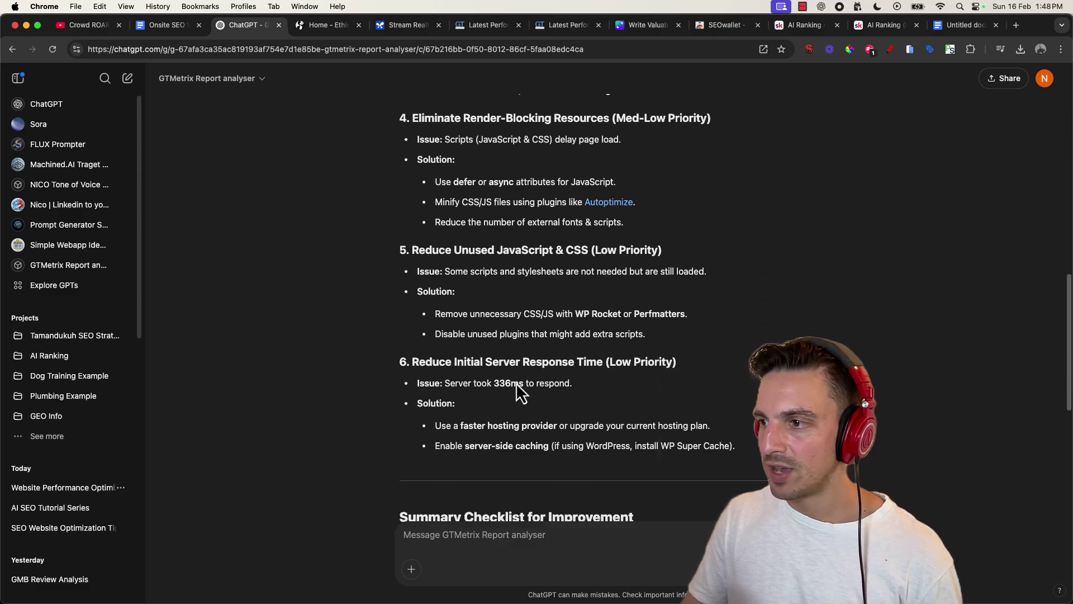
scroll(471, 240, down, 5)
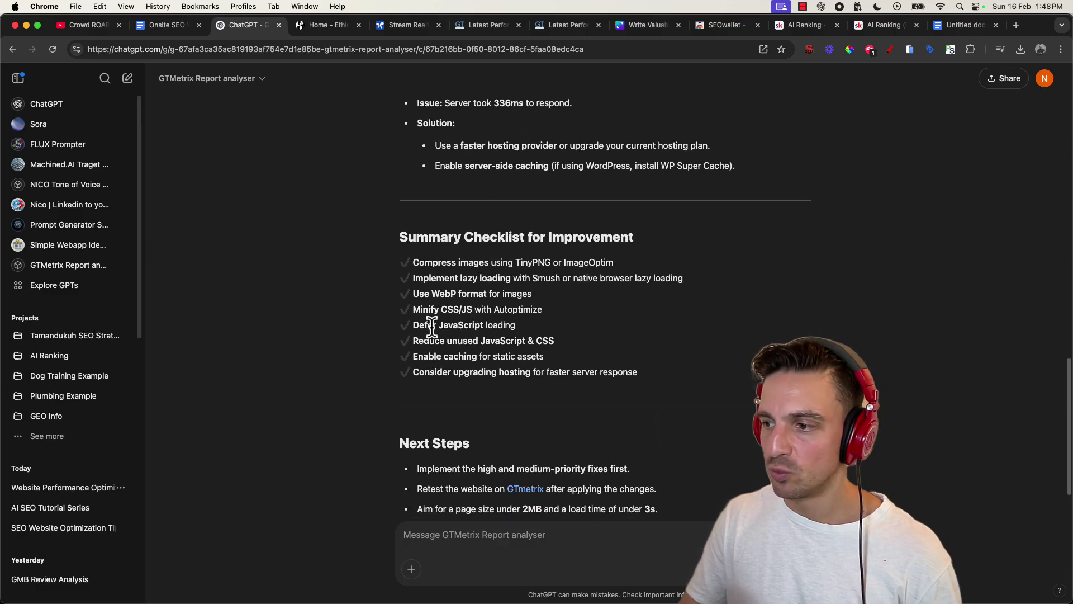
scroll(433, 330, down, 2)
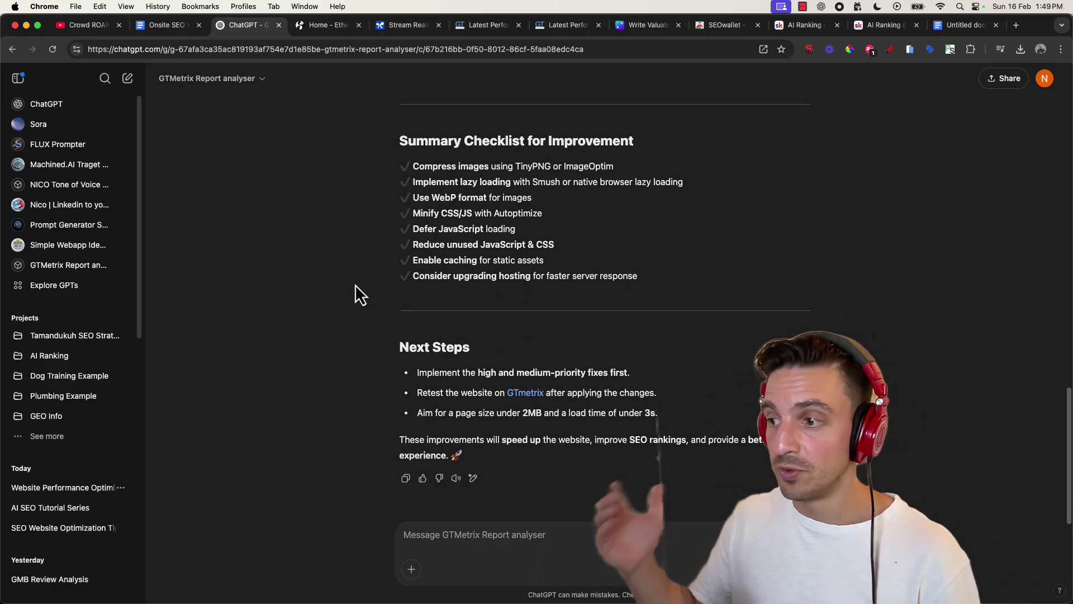
key(super+8)
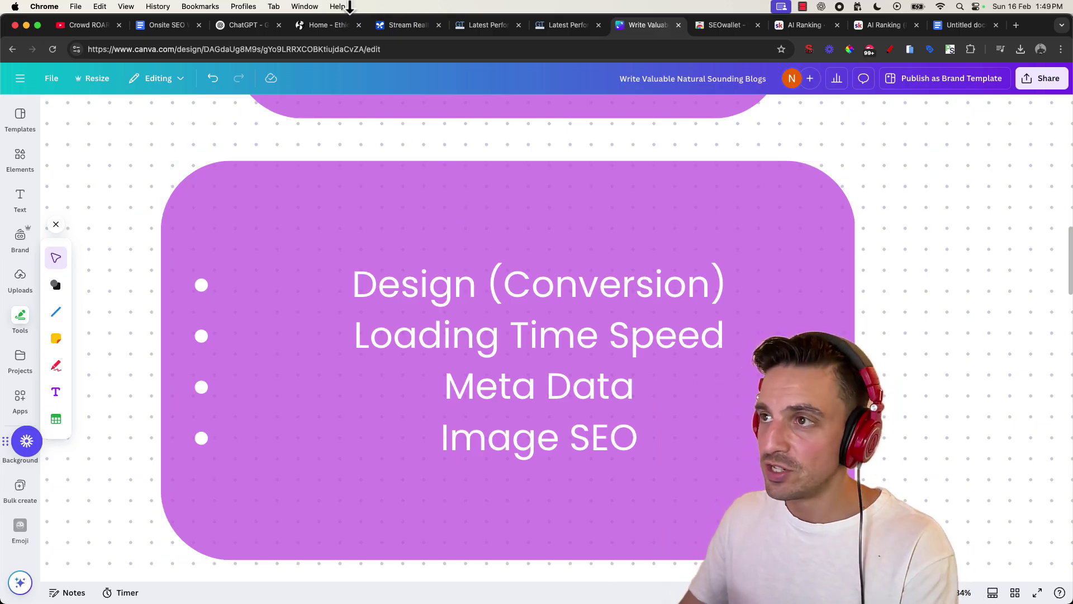
Open the 3.26MB smiling-dog-.png from the network payloads list in its own tab.
click(334, 28)
scroll(524, 142, down, 10)
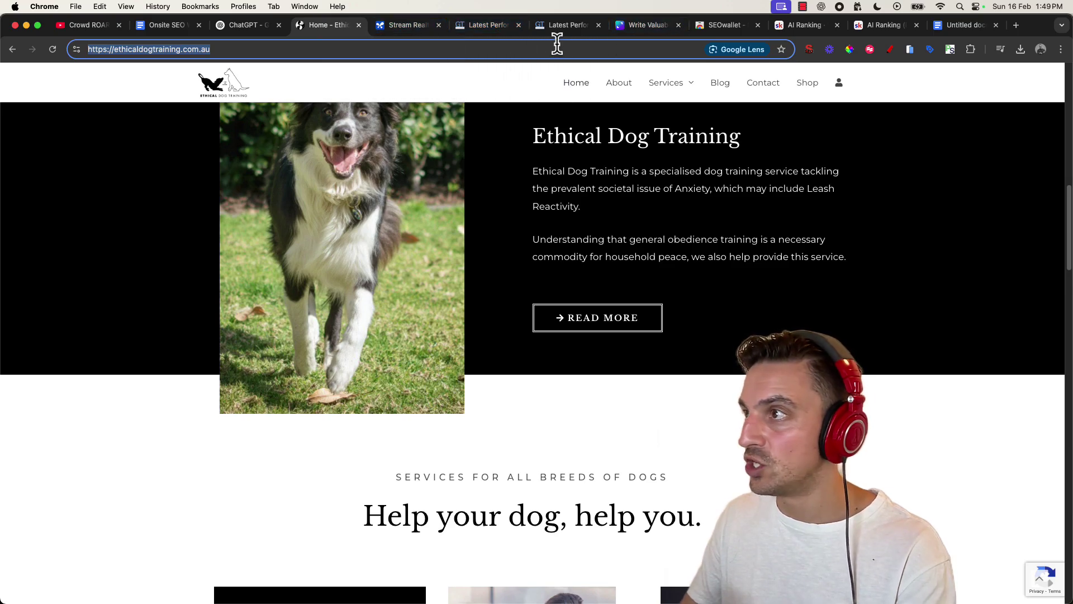
click(550, 31)
scroll(448, 243, down, 10)
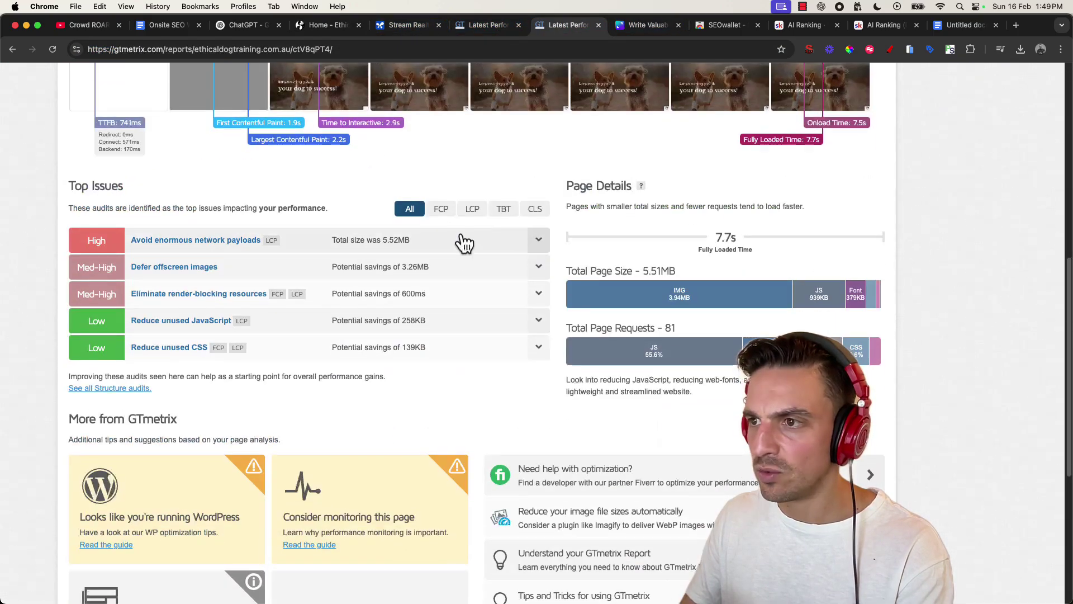
click(540, 240)
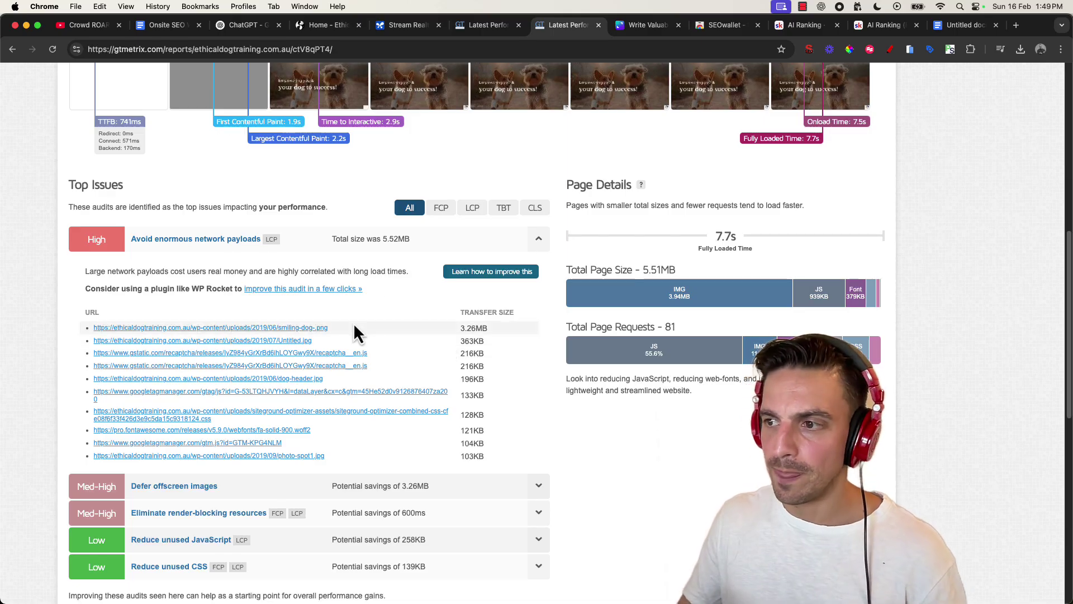
super+click(327, 330)
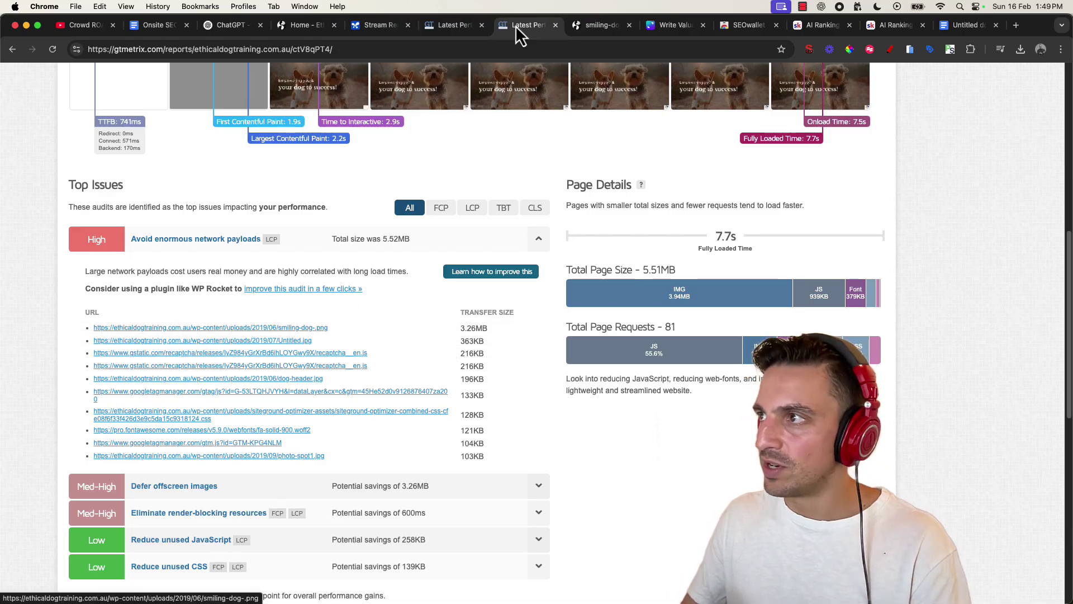
click(602, 27)
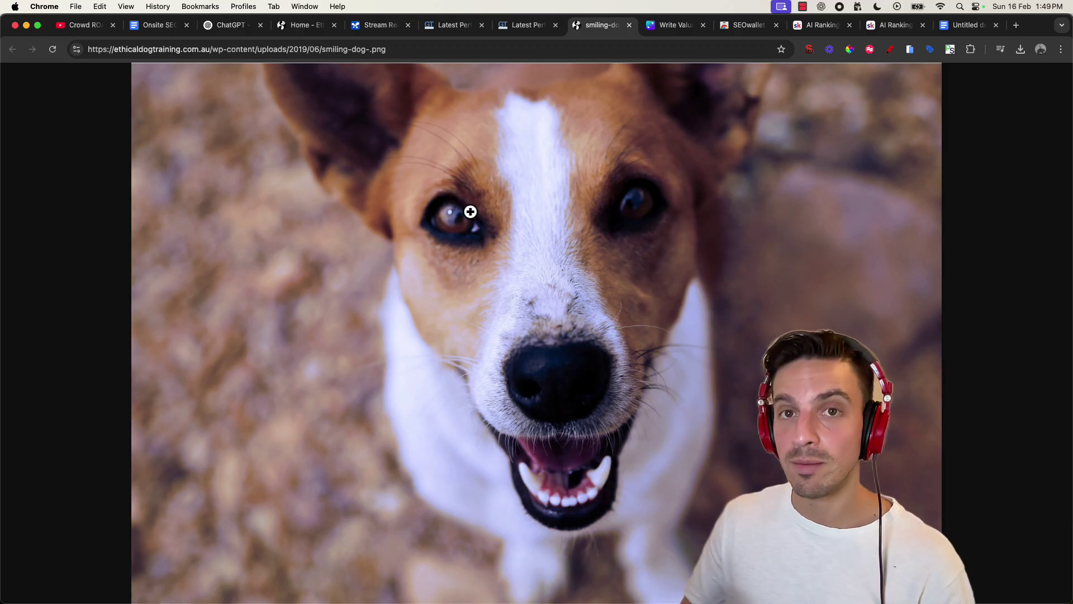
Save smiling-dog-.png (3.3 MB) to the Desktop and start a new tab.
right_click(495, 217)
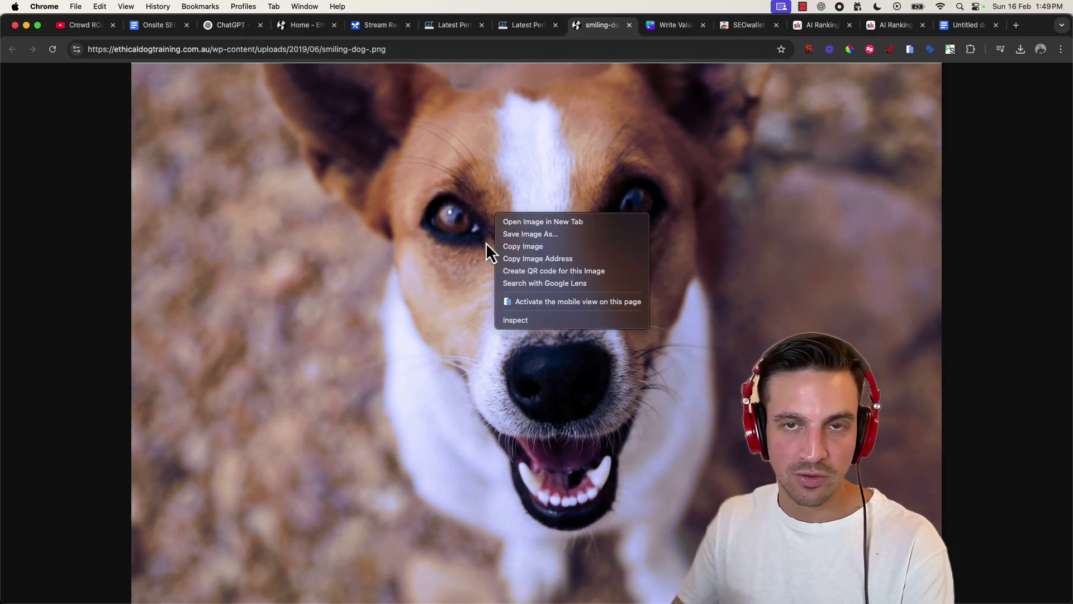
click(536, 233)
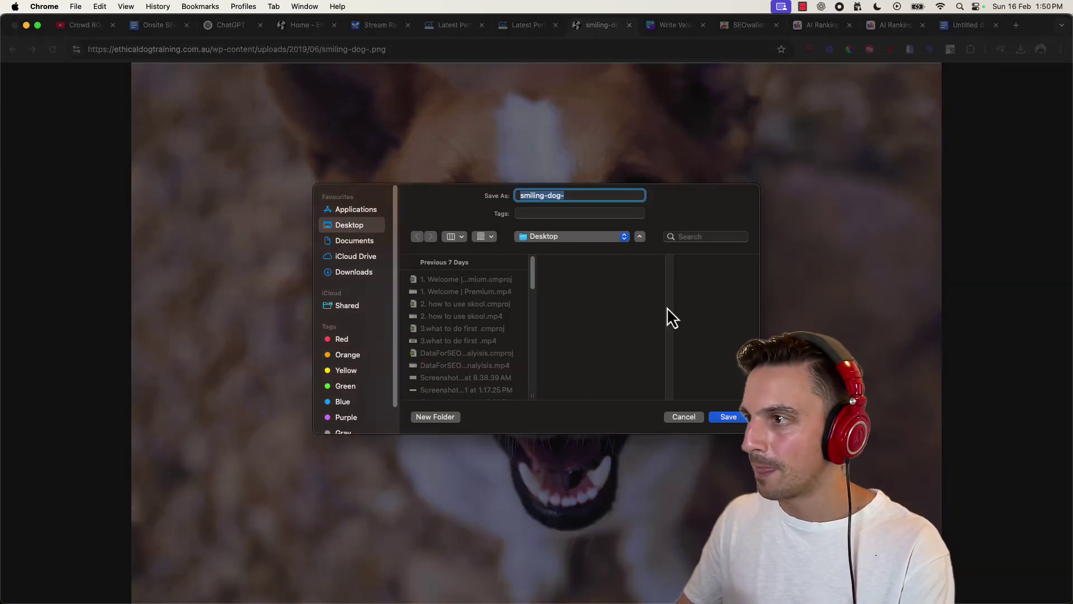
click(737, 419)
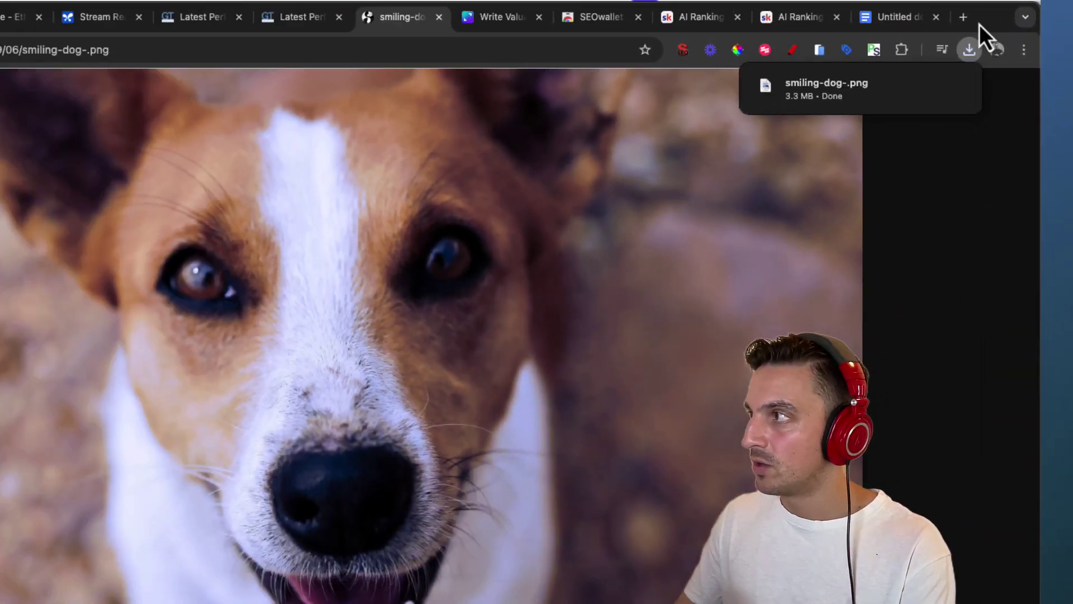
click(851, 3)
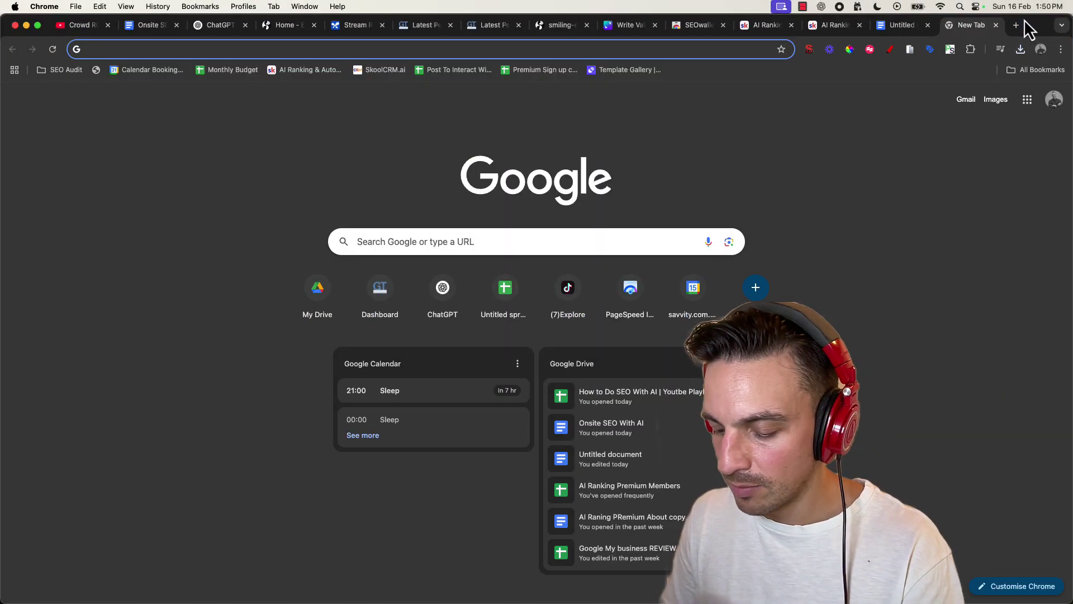
Upload smiling-dog-.png to Convertio's PNG to WEBP converter and convert it.
text(png to)
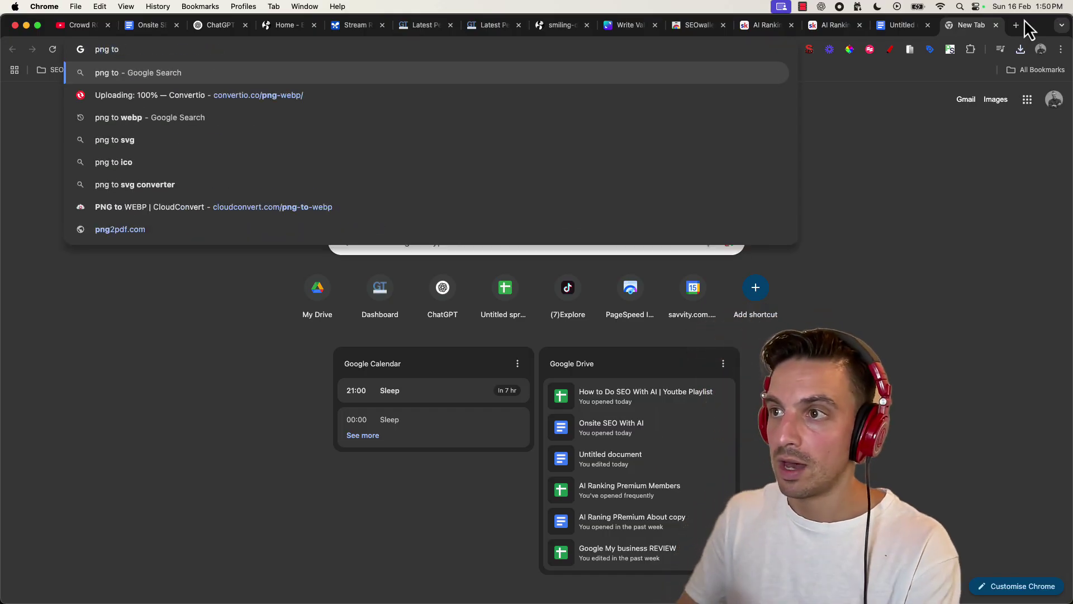
key(Down)
key(Return)
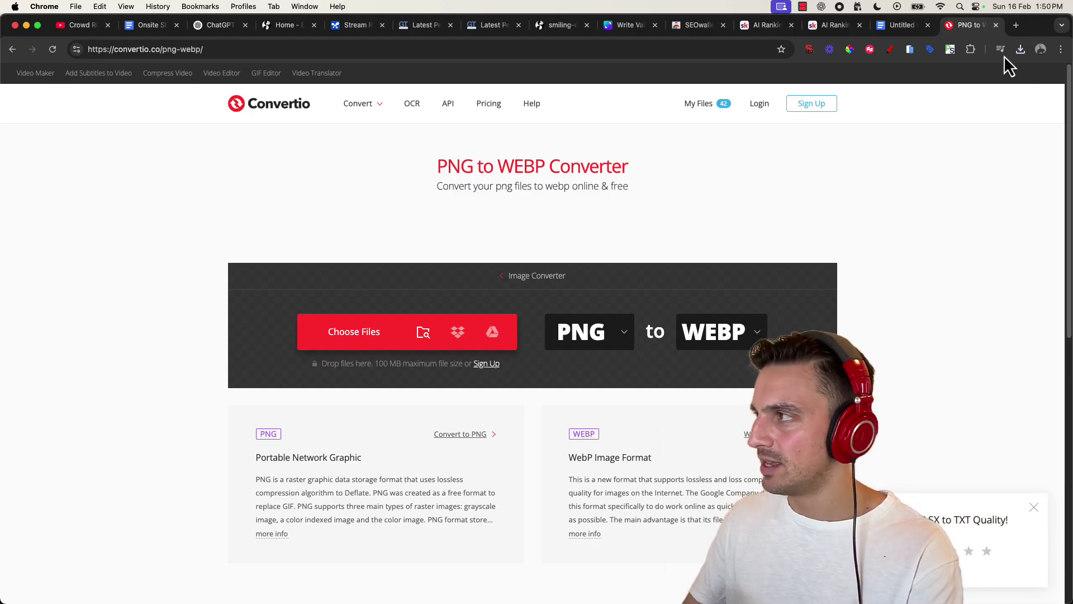
click(1020, 50)
drag(934, 103, 425, 340)
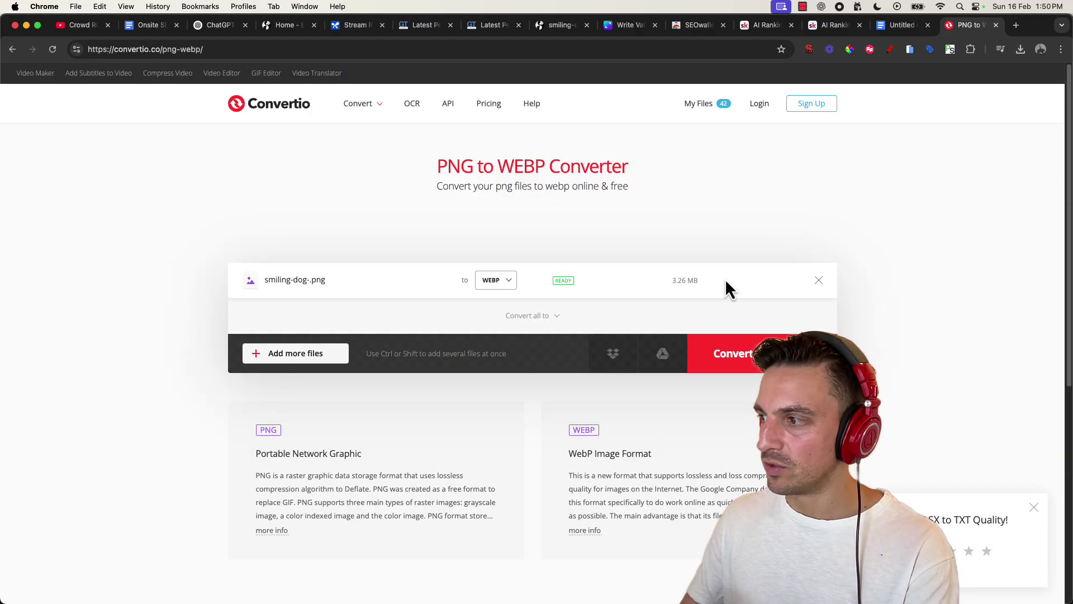
click(748, 344)
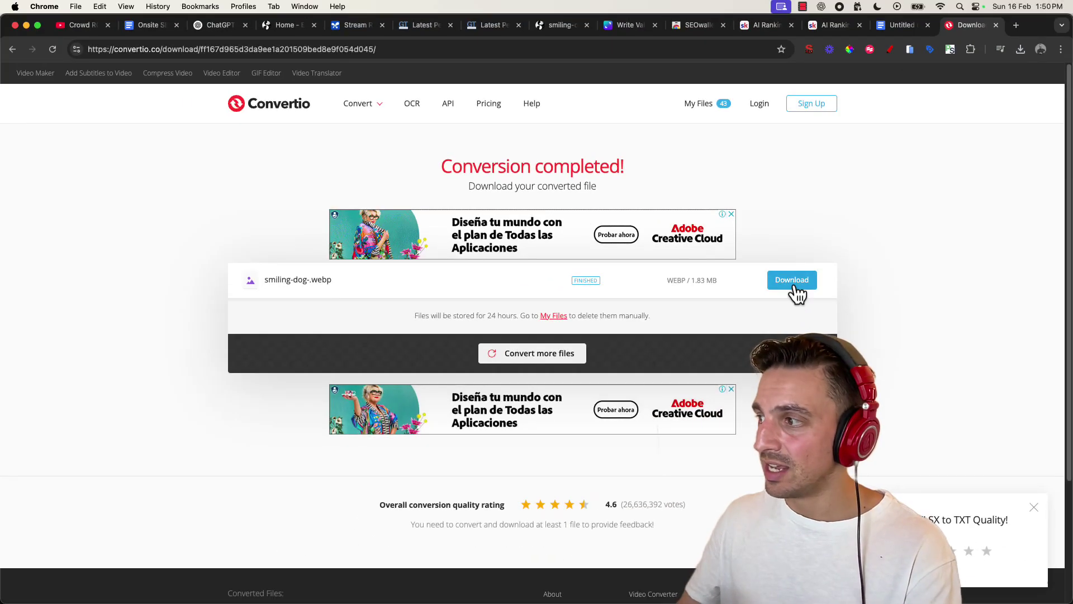
Download and preview the 1.83 MB smiling-dog-.webp, then show SEOWallet's Image Optimization report.
click(787, 250)
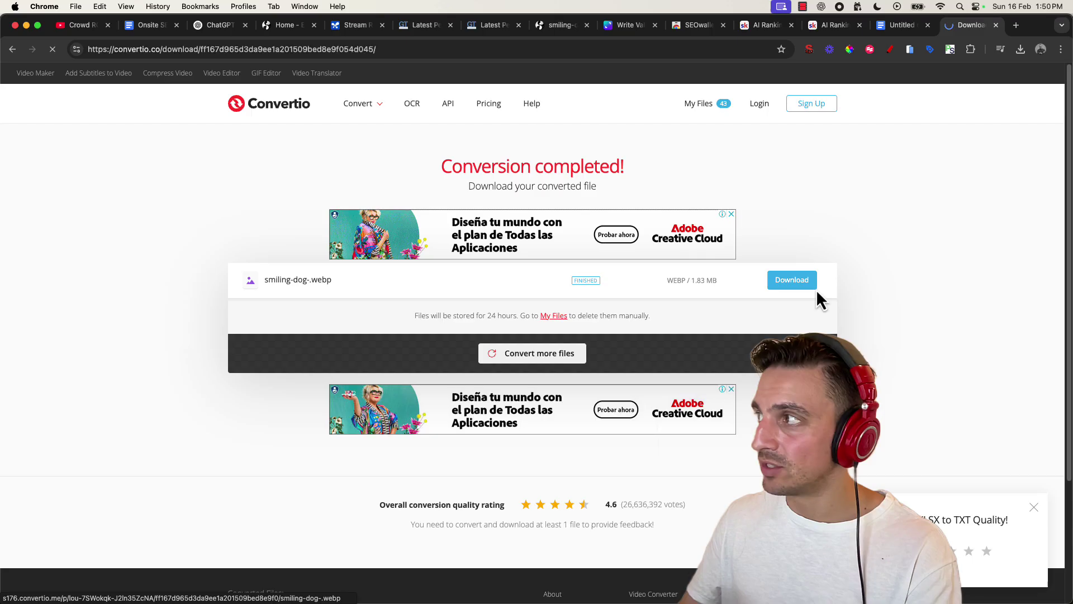
click(1020, 52)
click(958, 97)
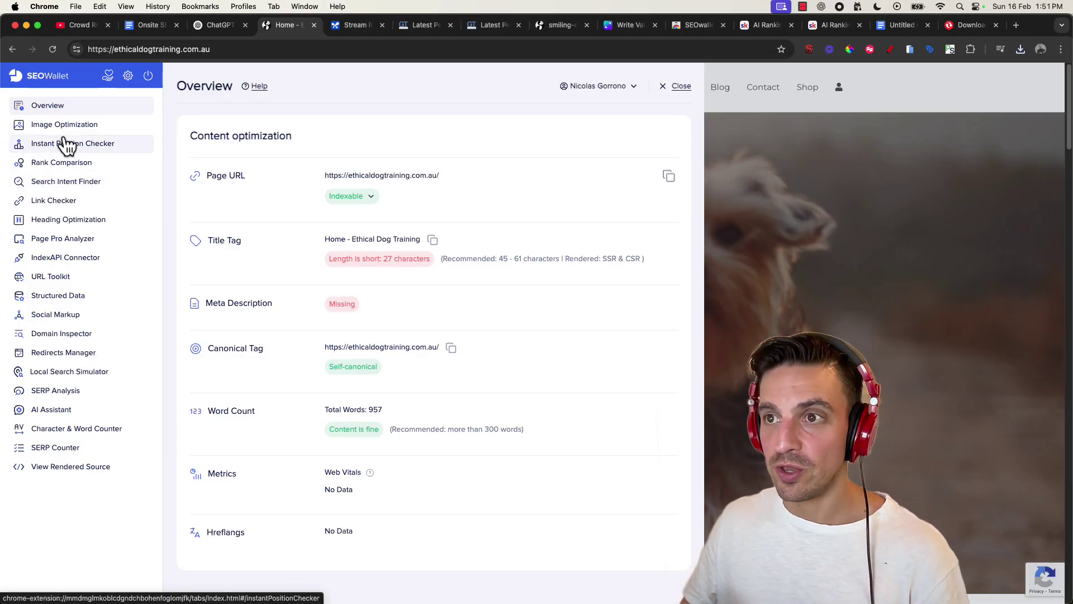
click(66, 126)
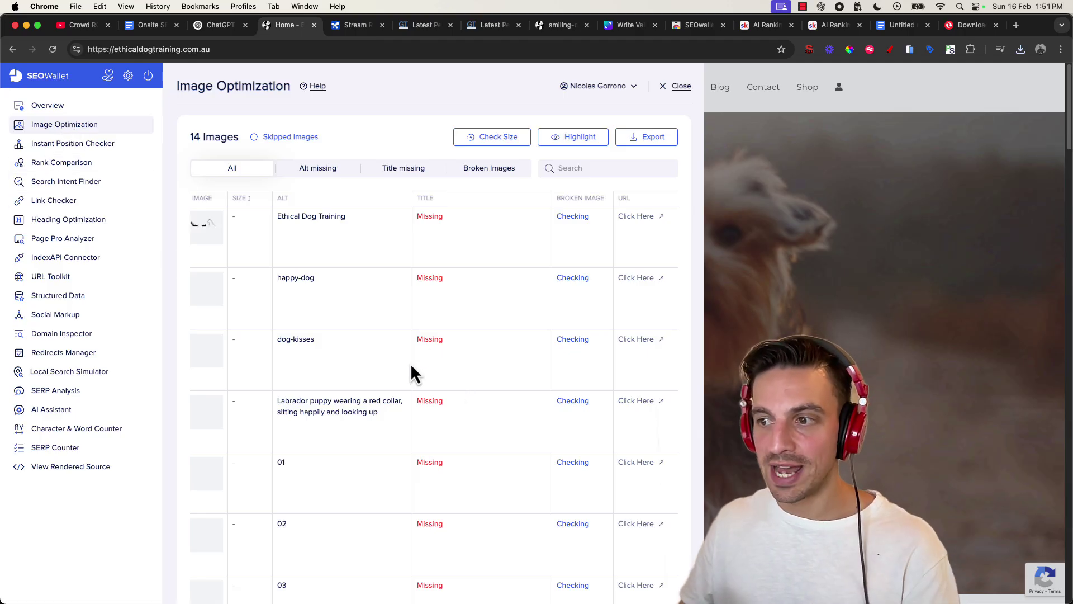
Review the 14 homepage images missing titles and view photo-spot1.jpg in its own tab.
scroll(386, 364, down, 5)
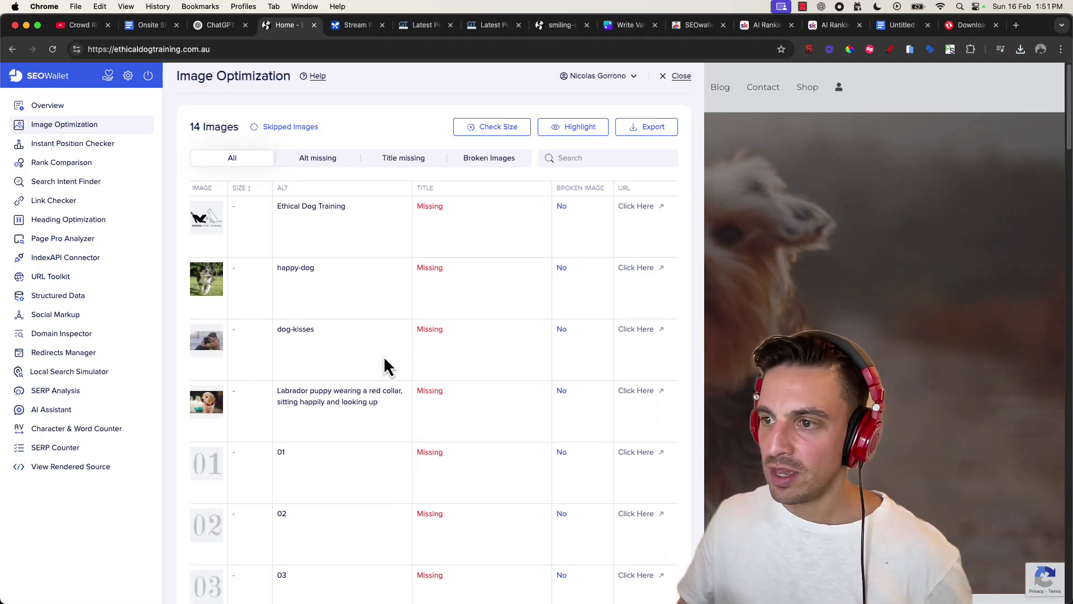
scroll(392, 337, down, 10)
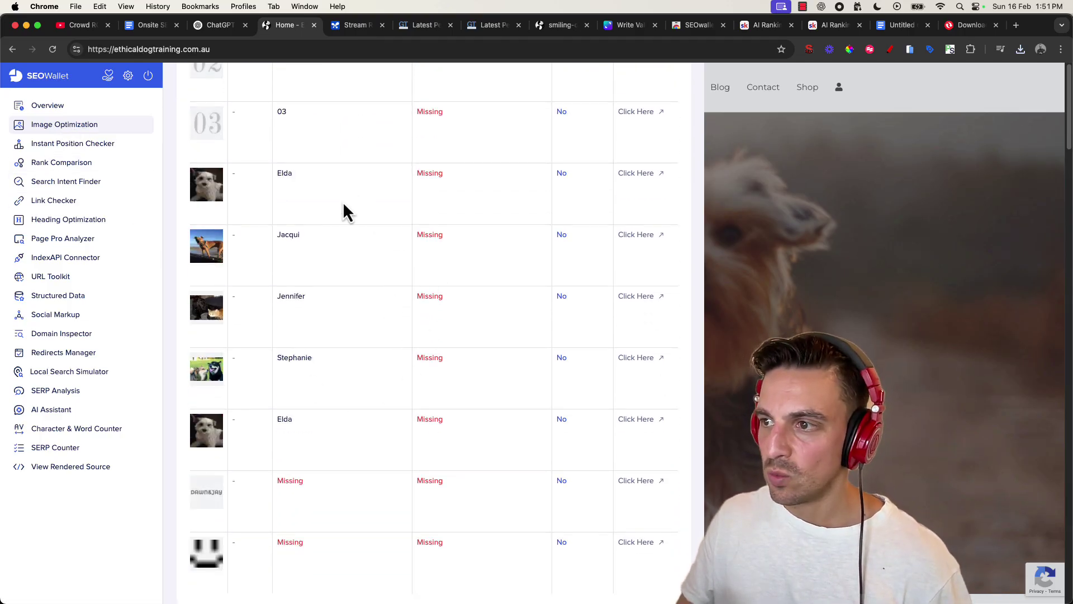
scroll(338, 255, up, 12)
scroll(425, 218, down, 10)
scroll(475, 313, down, 3)
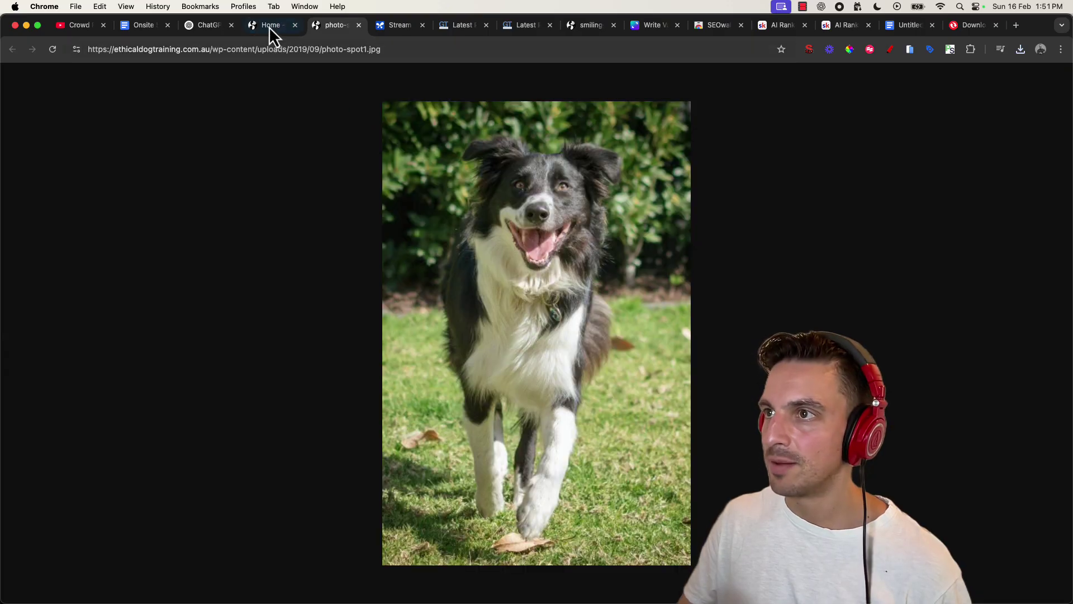
click(269, 26)
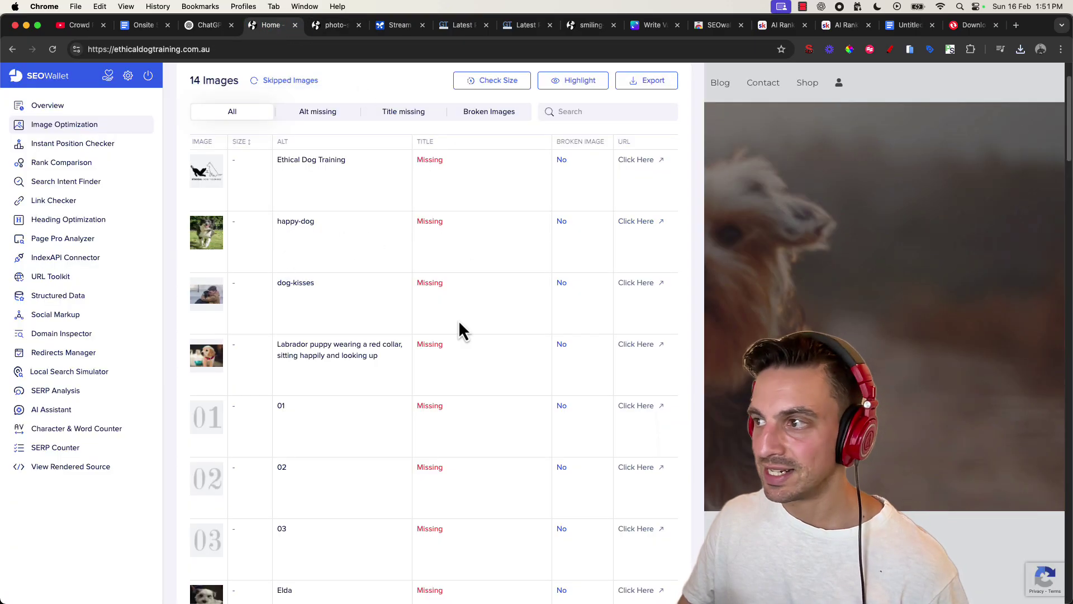
click(330, 25)
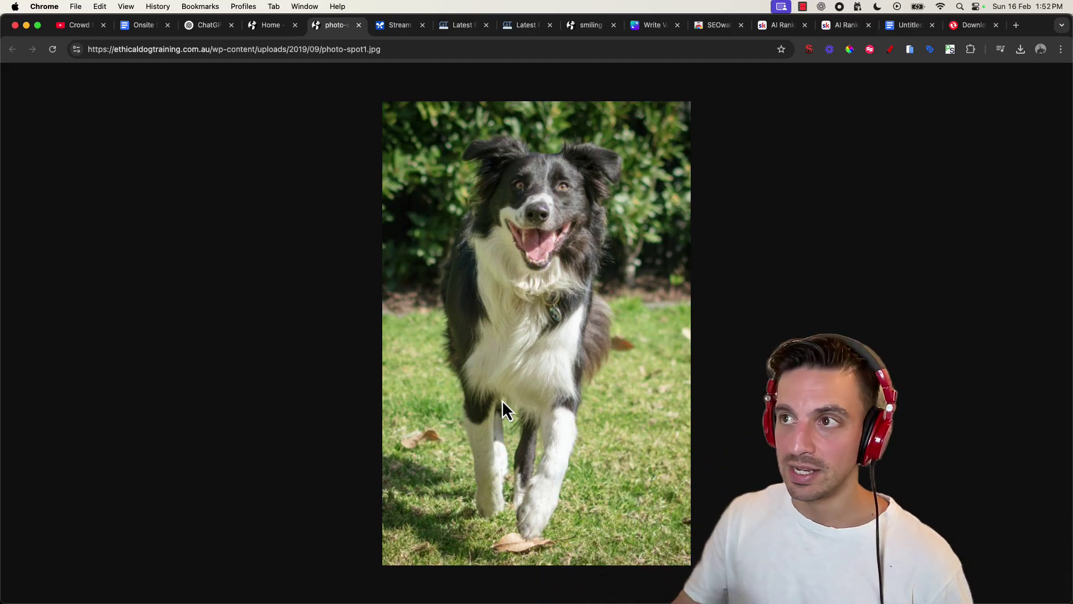
click(651, 25)
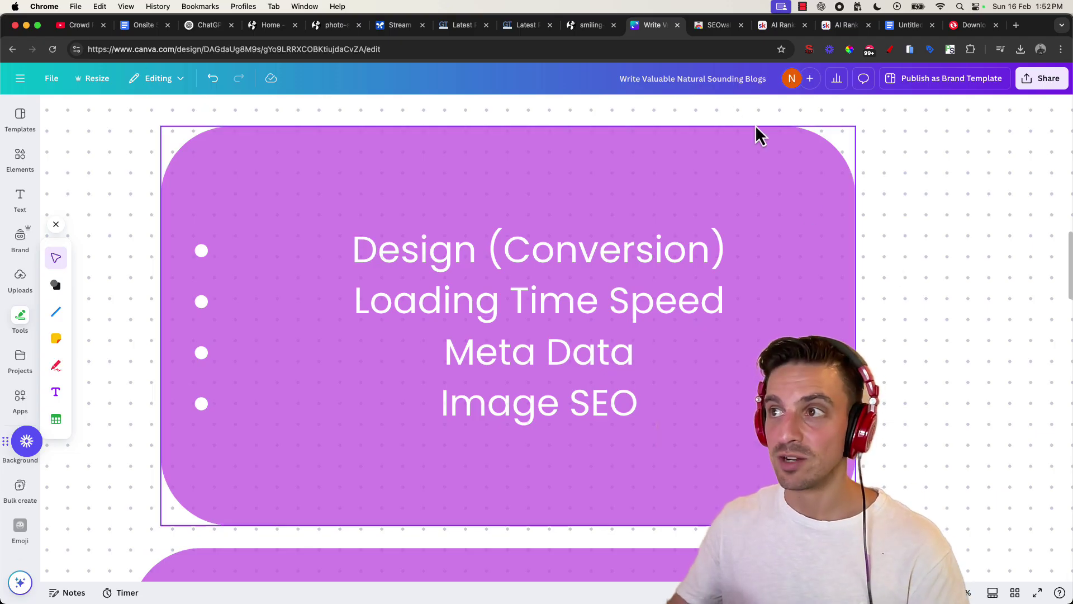
Open SEOWallet's homepage Overview and select the 27-character title tag 'Home - Ethical Dog Training'.
click(258, 26)
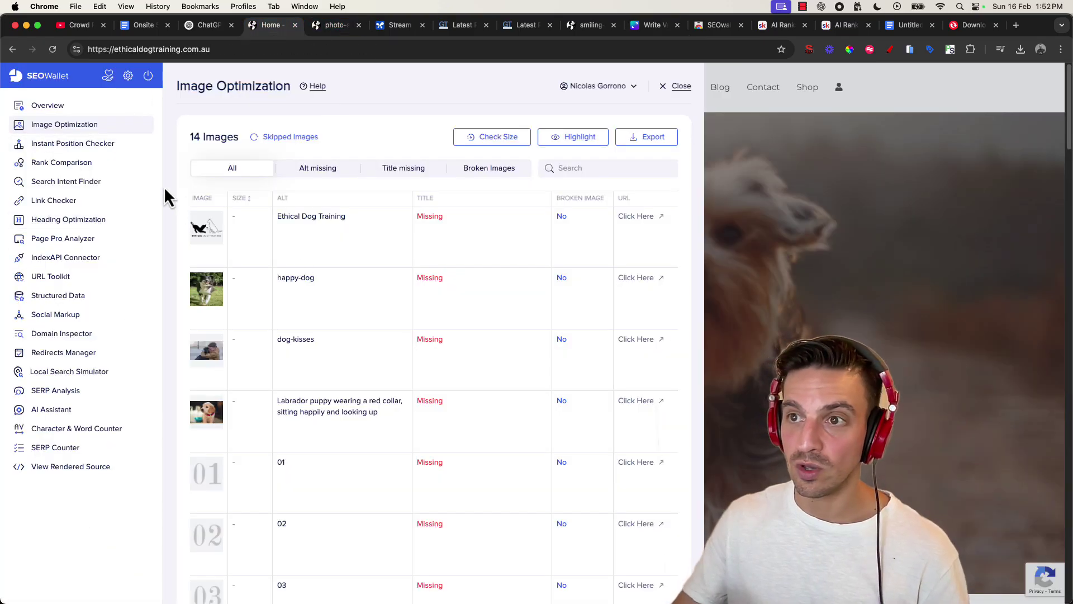
click(73, 109)
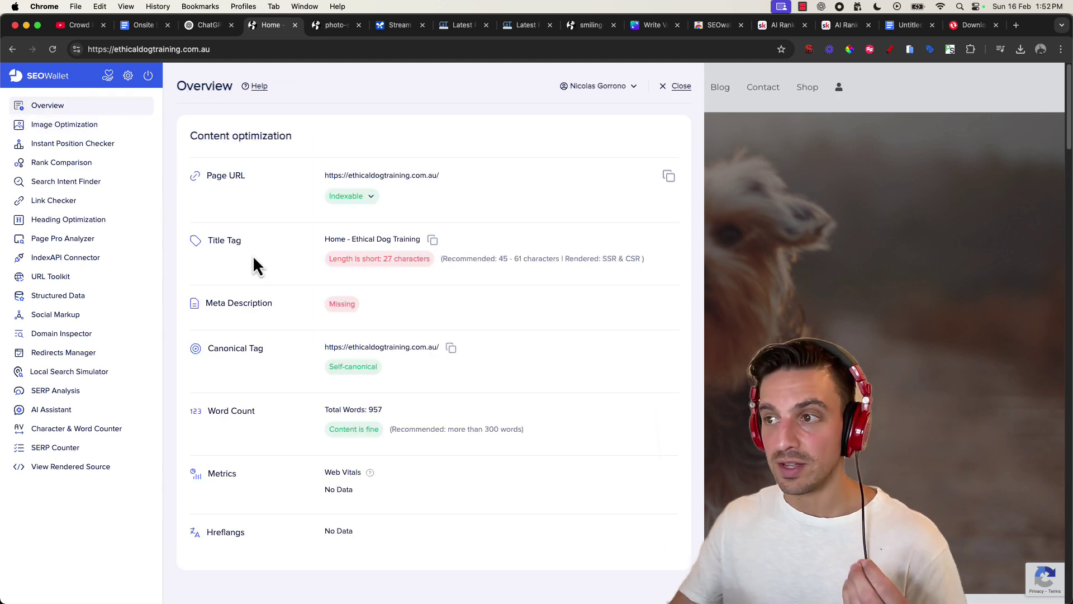
drag(325, 239, 425, 241)
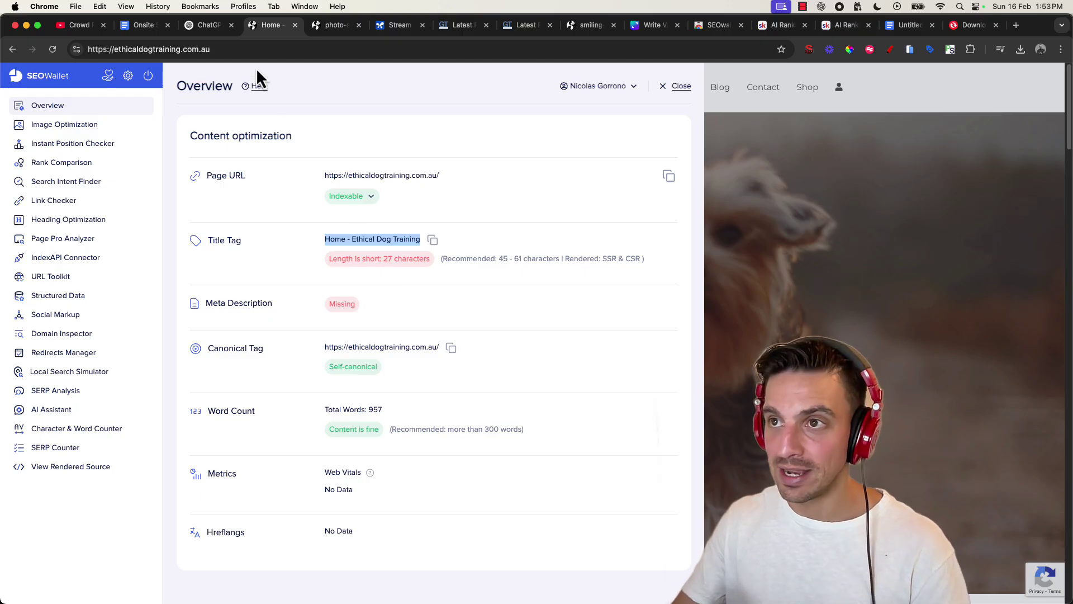
click(652, 25)
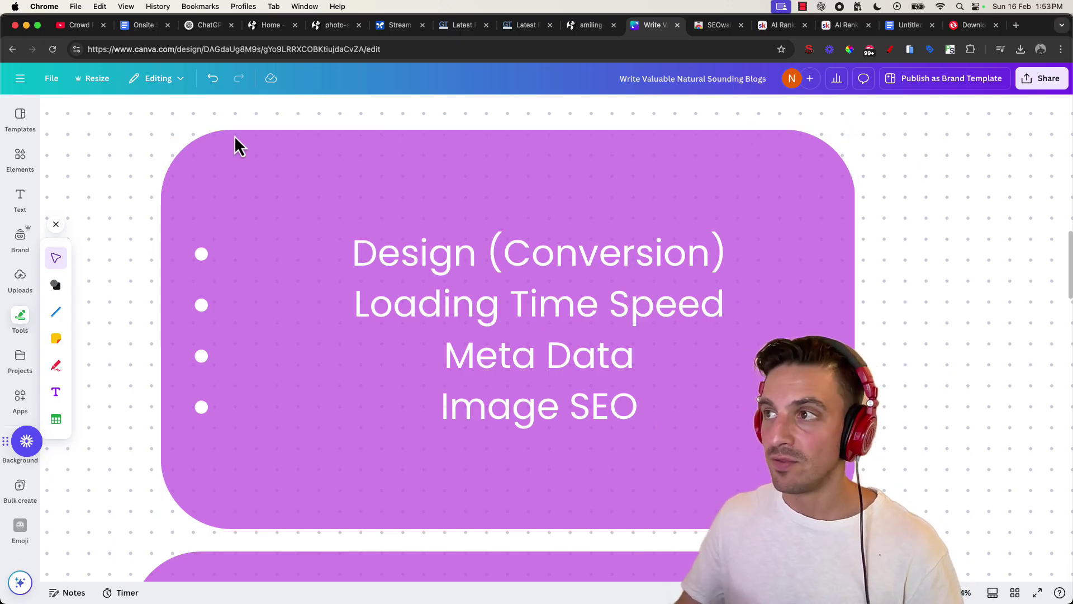
Revisit the AI Studio Stream Realtime feedback, then scroll ChatGPT's GTmetrix action plan recommending WebP.
click(392, 26)
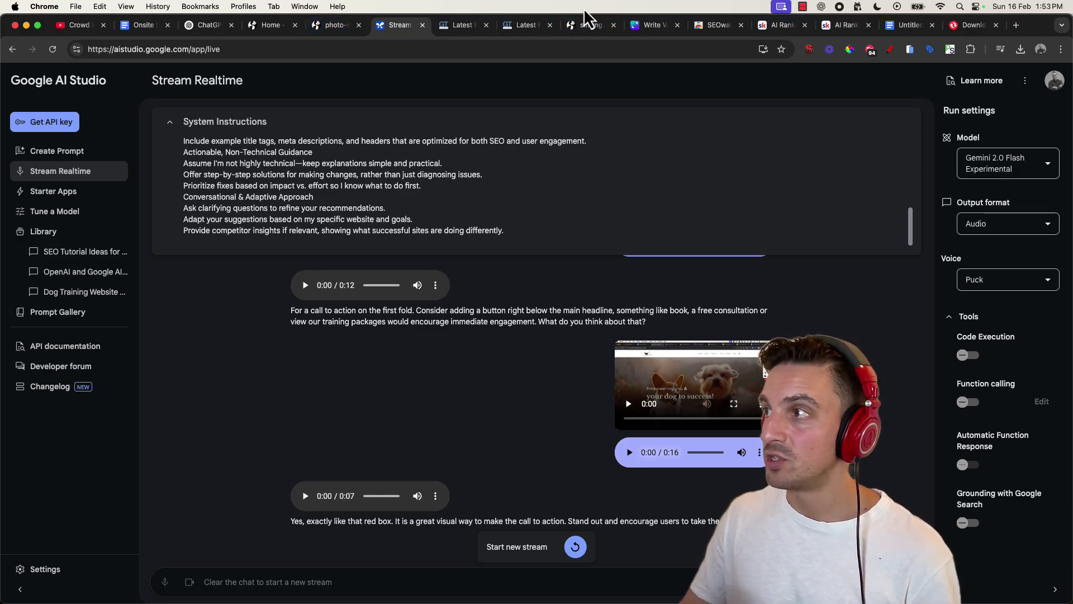
click(203, 29)
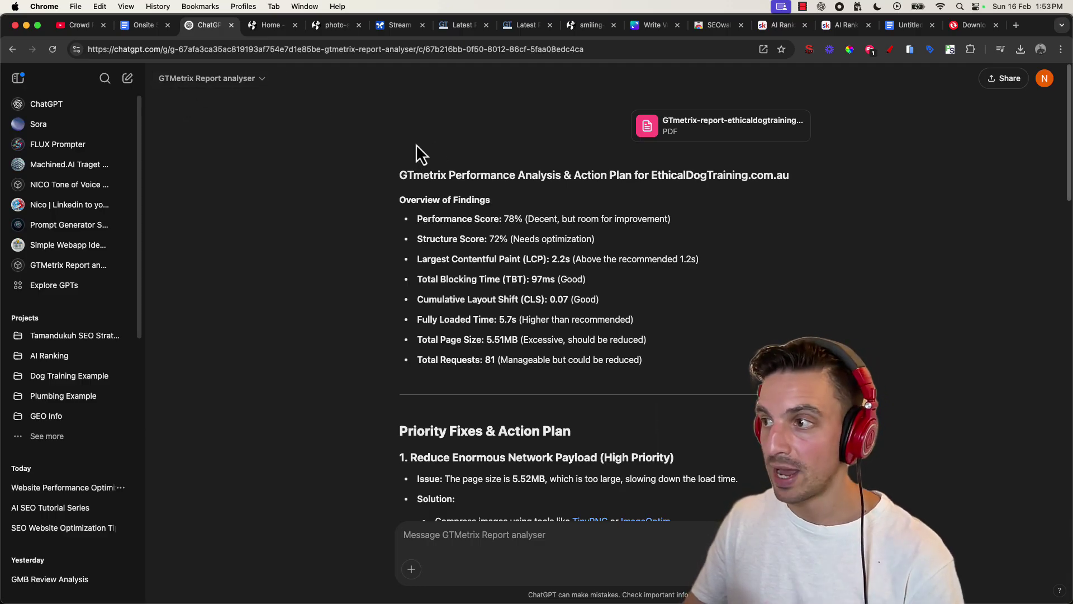
scroll(542, 155, down, 5)
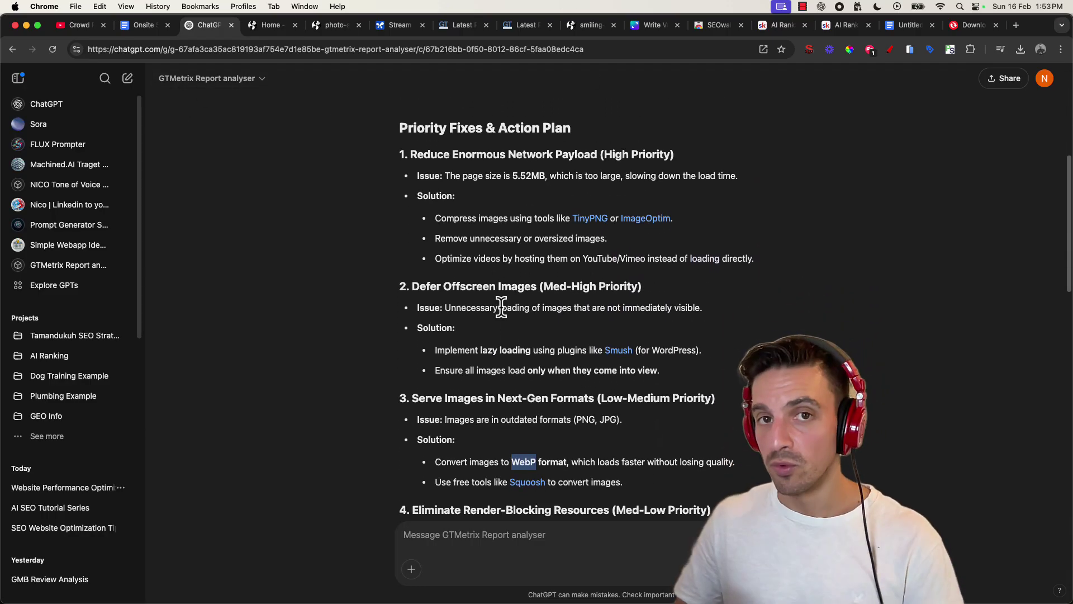
scroll(501, 307, down, 1)
scroll(501, 307, down, 15)
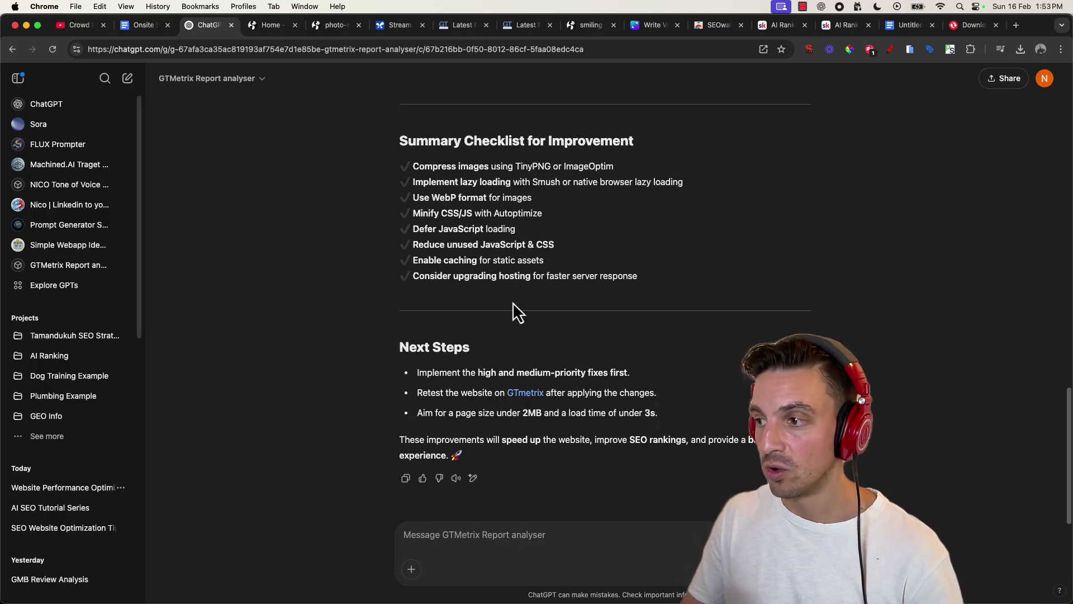